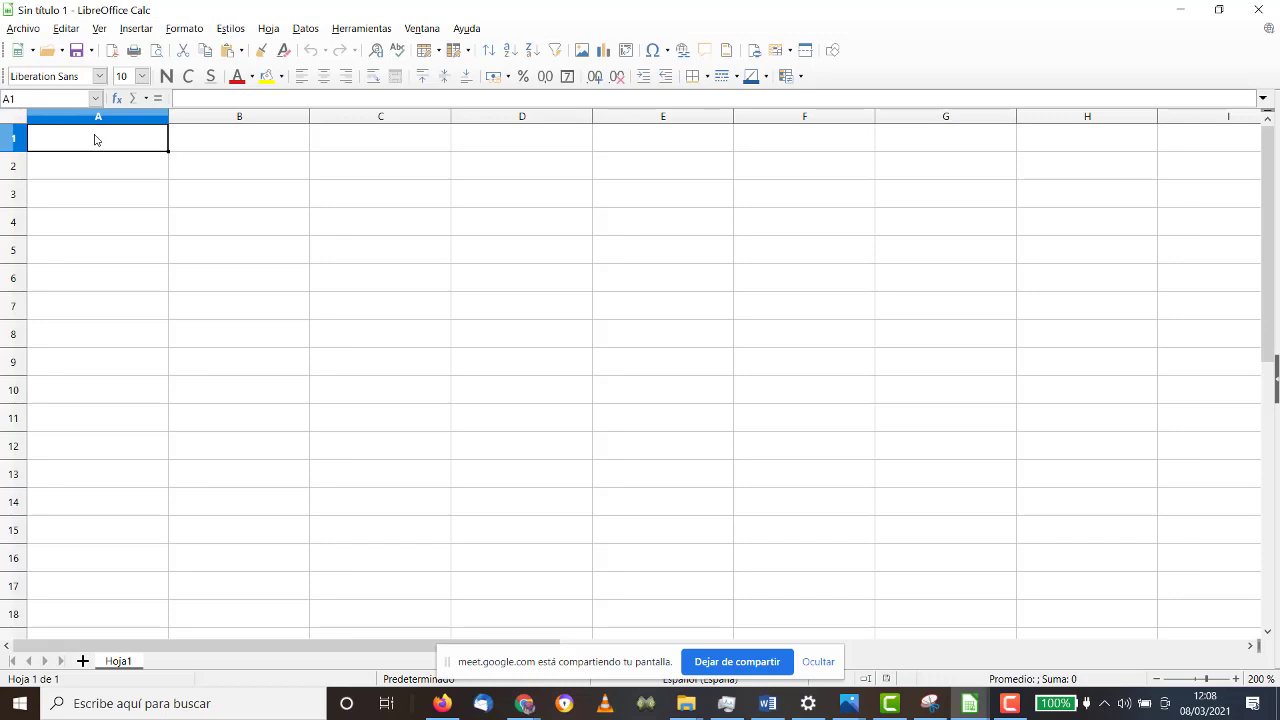
Enter the heading Ángulo in A1 and list the angles 0, 30, 45, 60 and 90 in A2 to A6.
type("Ángulo")
key("Return")
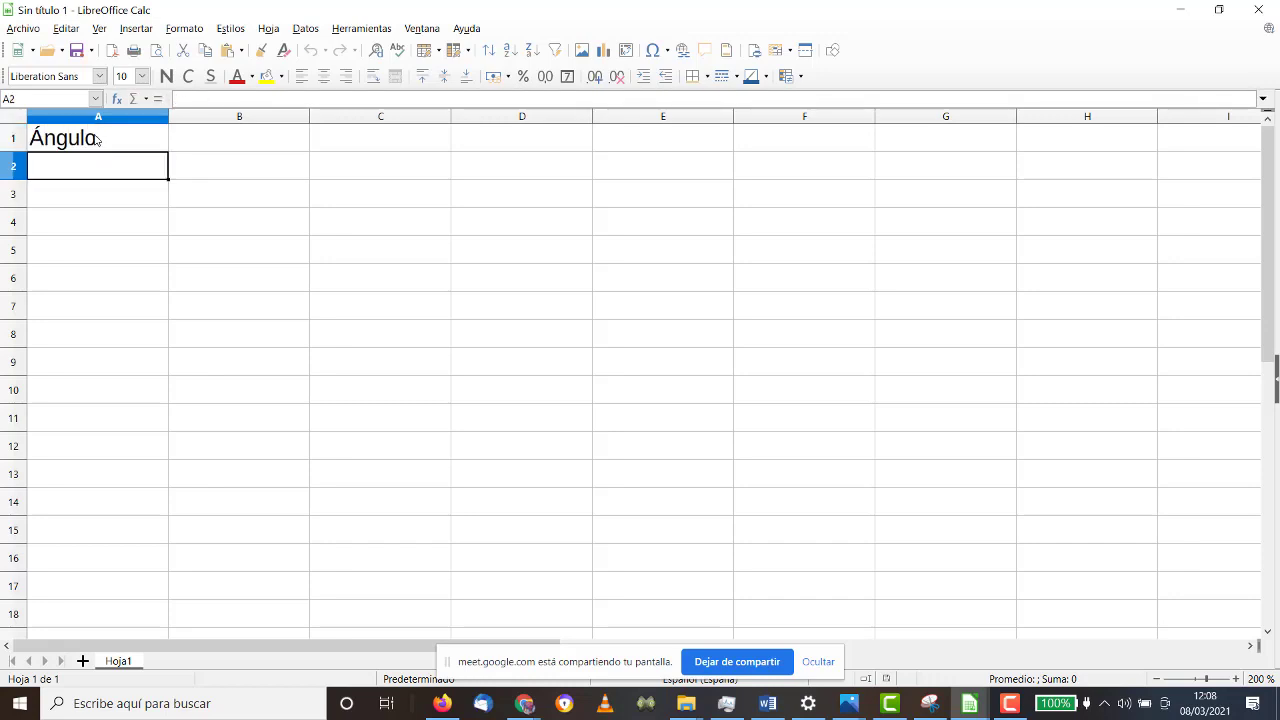
type("0")
key("Return")
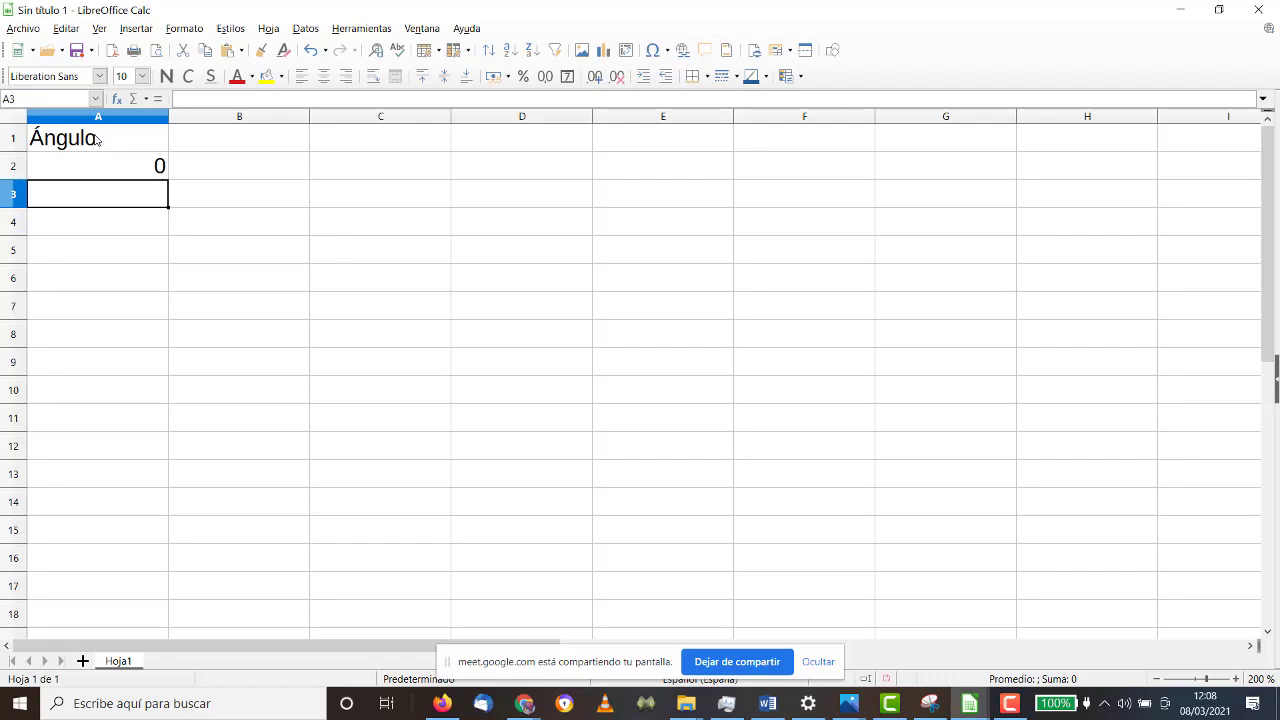
type("0")
key("Up")
key("Down")
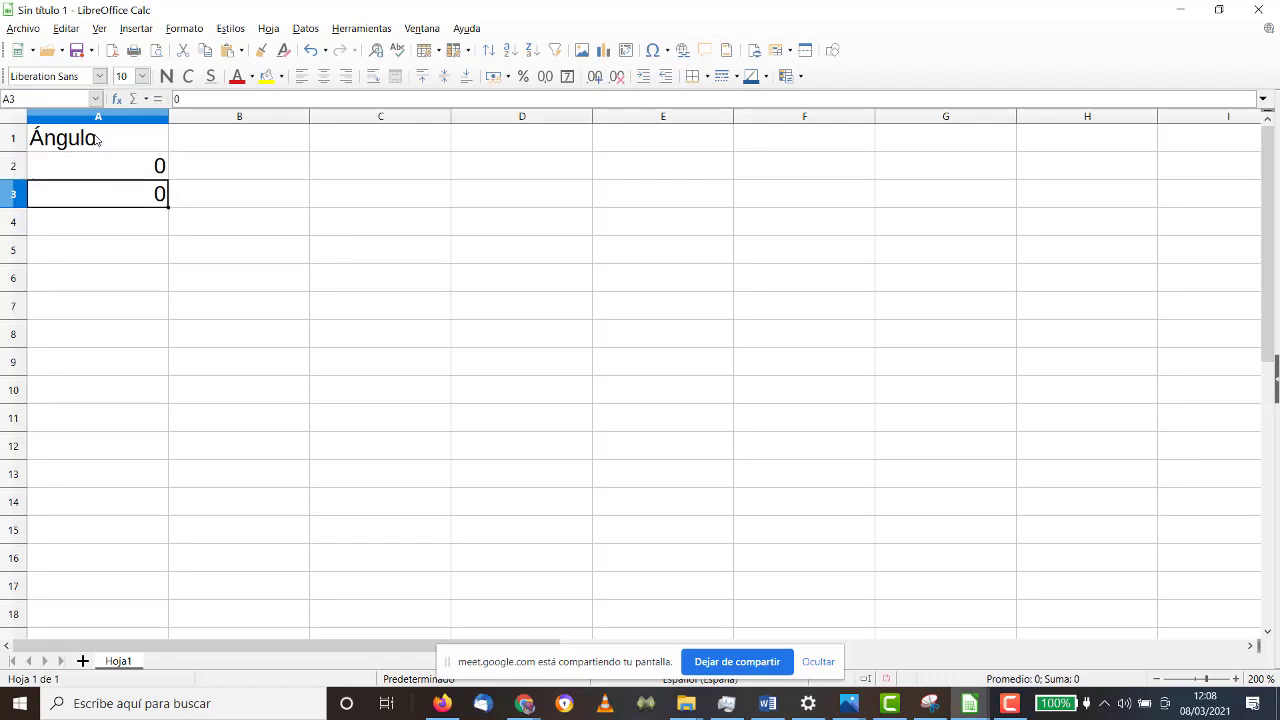
type("30")
key("Return")
type("45")
key("Return")
type("60")
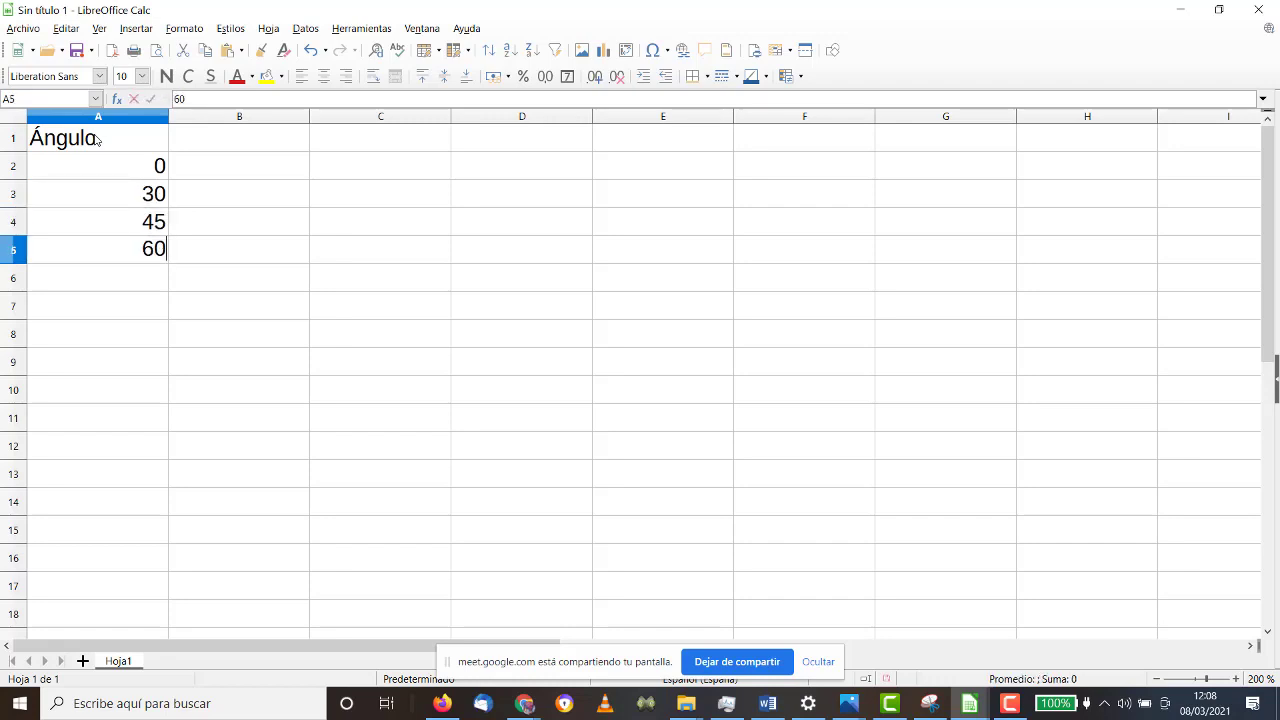
key("Return")
type("90")
key("Return")
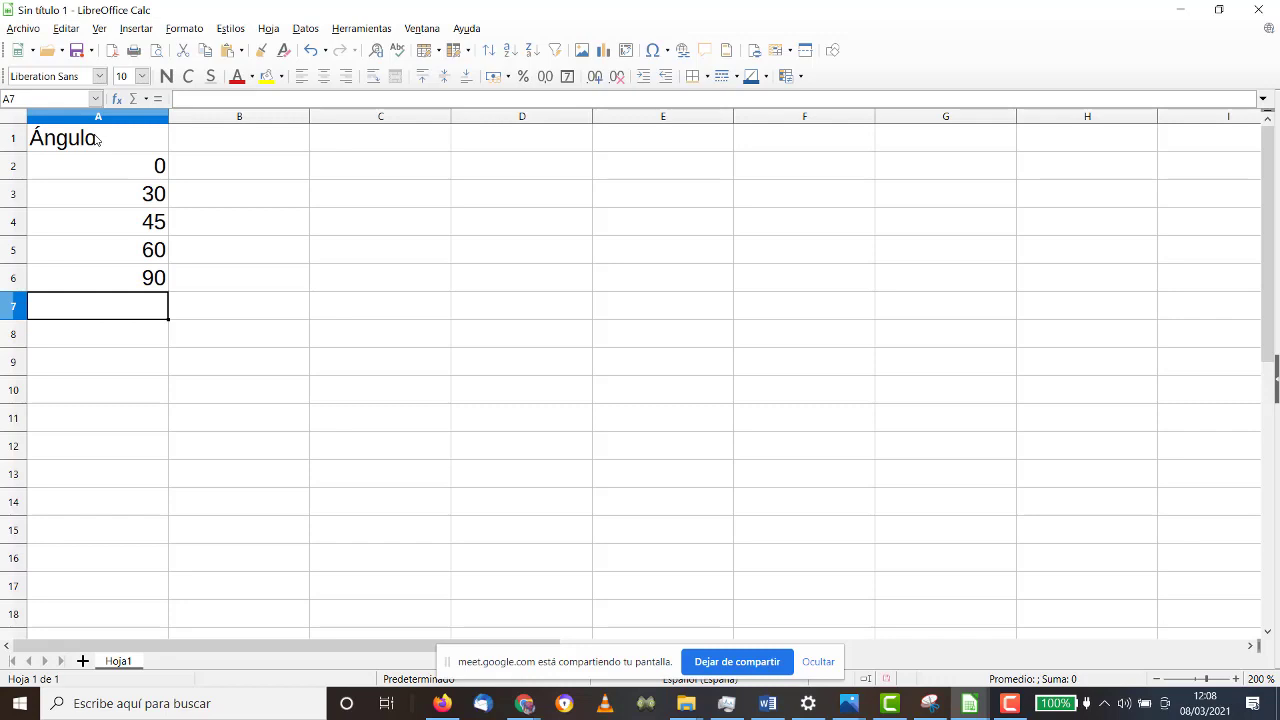
Continue the angle list in A7 to A10 with 120, 135, 150 and 180.
type("120")
key("Return")
type("135")
key("Return")
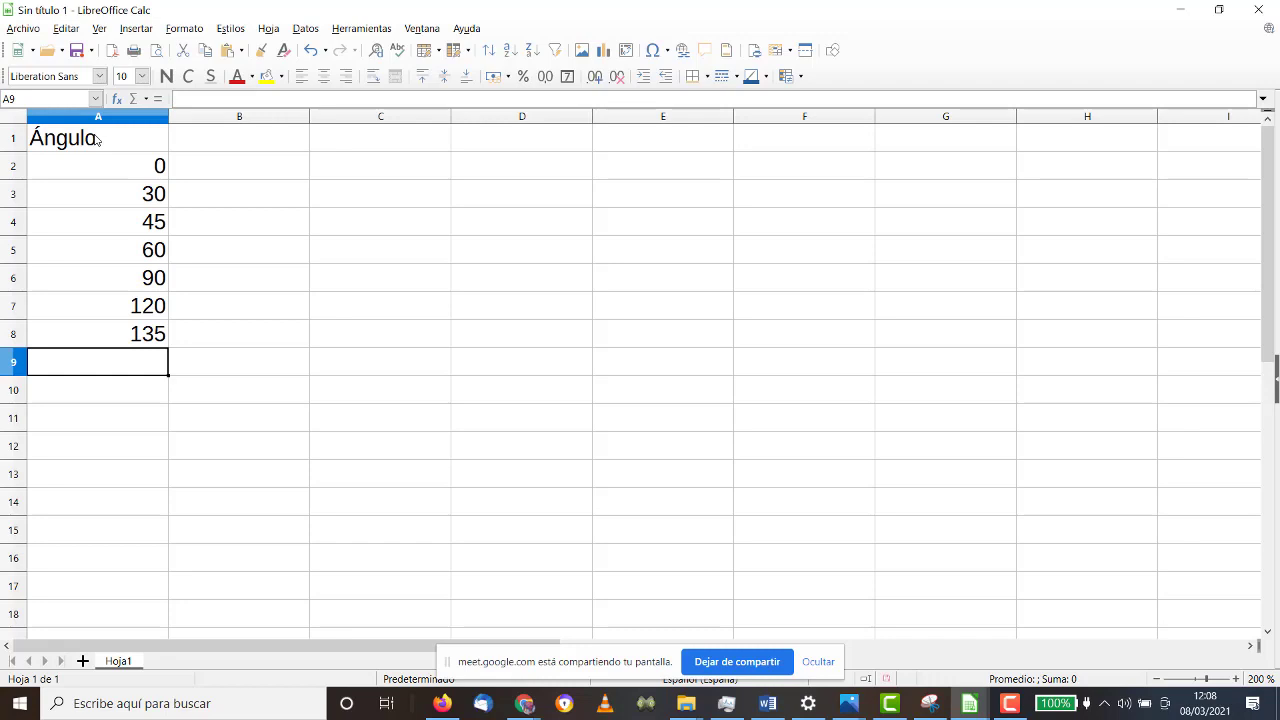
type("150")
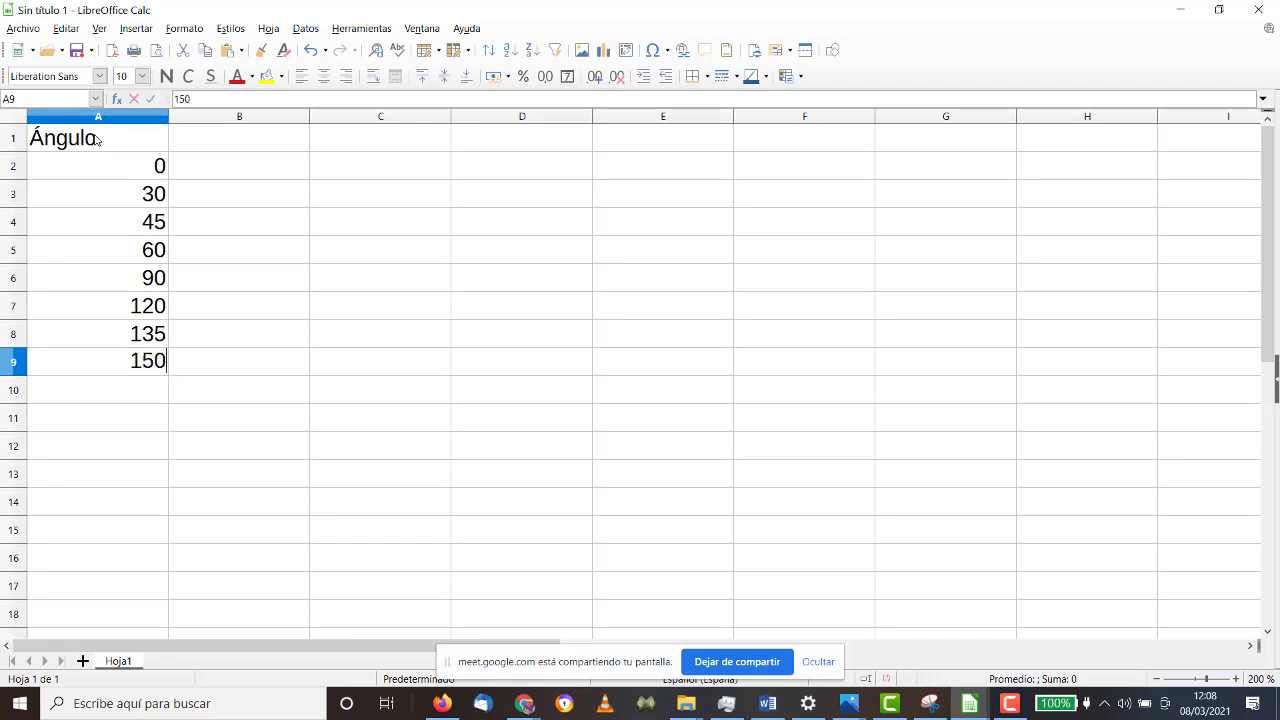
key("Return")
type("180")
key("Return")
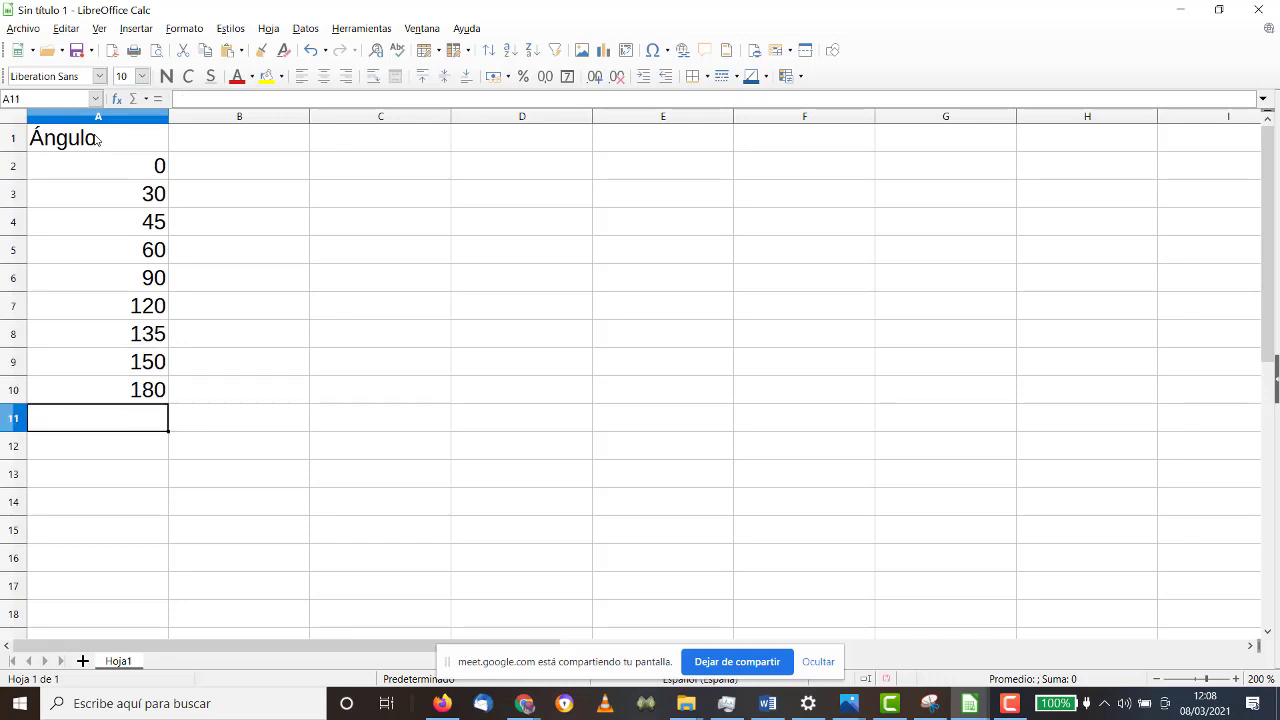
Add the angles 210, 225, 240 and 270 in A11 to A14.
type("210")
key("Return")
type("225")
key("Return")
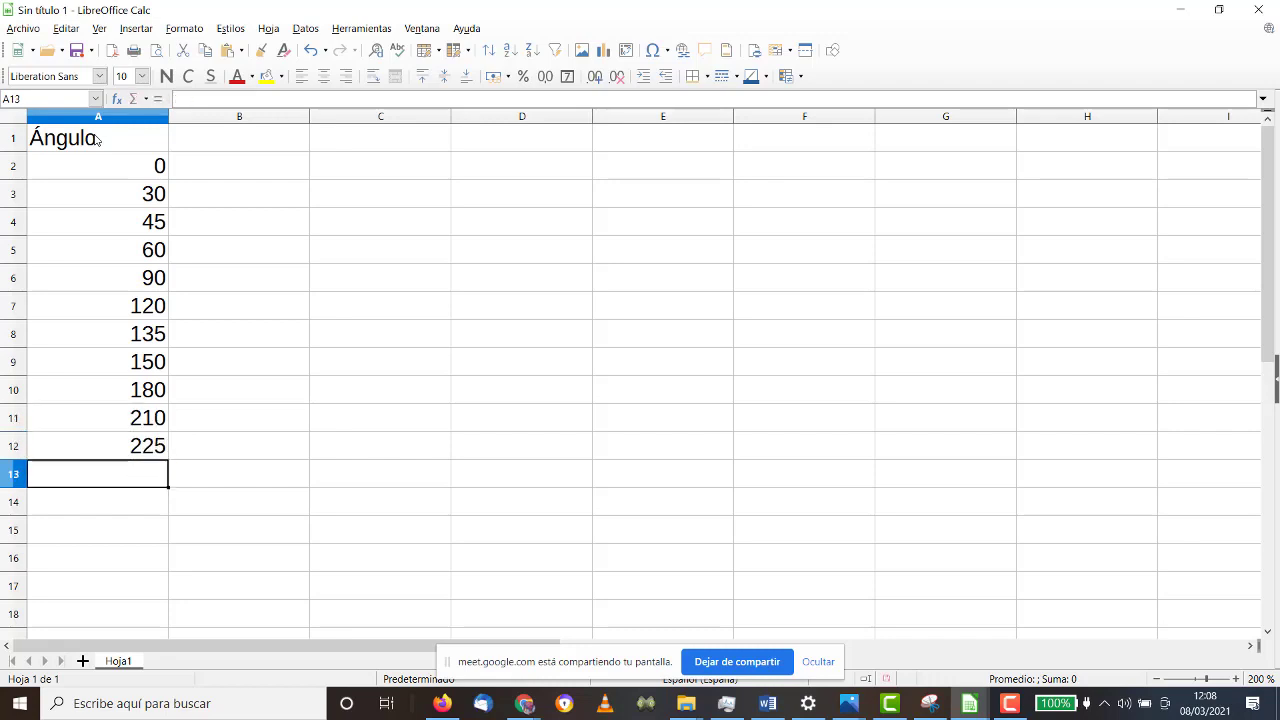
type("240")
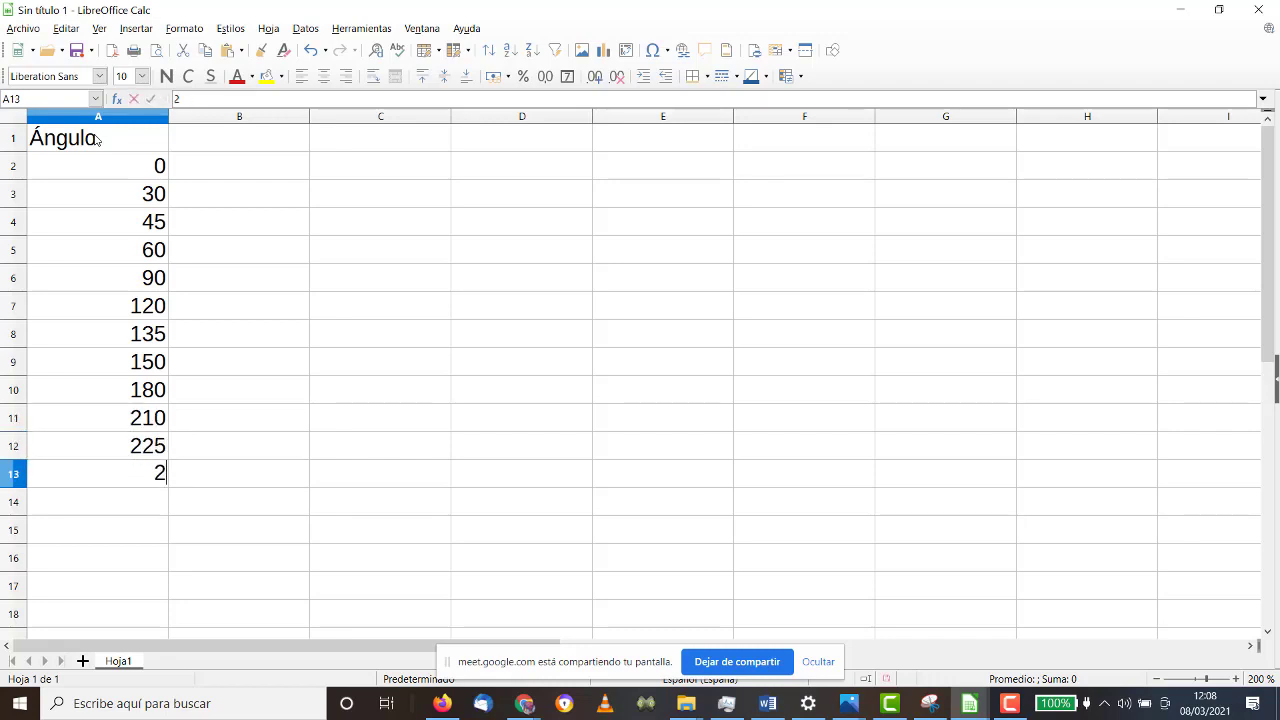
key("Return")
type("270")
key("Return")
Complete the angle list in A15 to A18 with 300, 315, 330 and 360.
type("300")
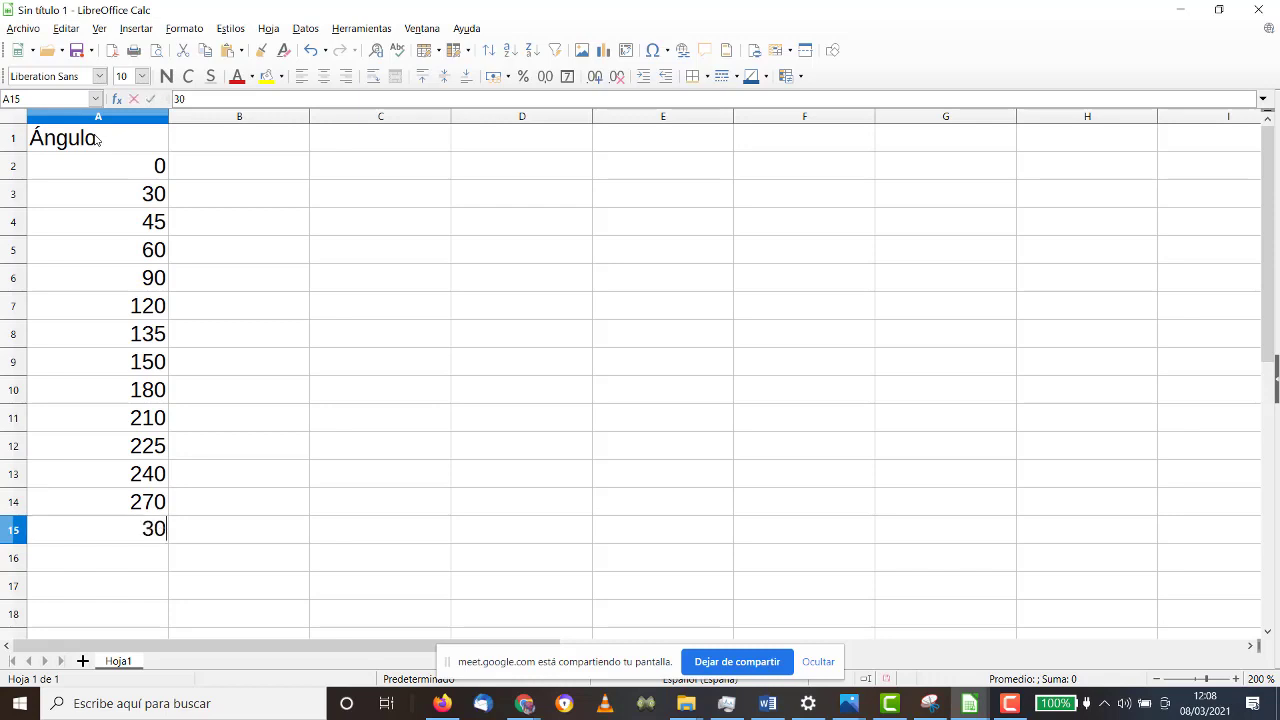
key("Return")
type("315")
key("Return")
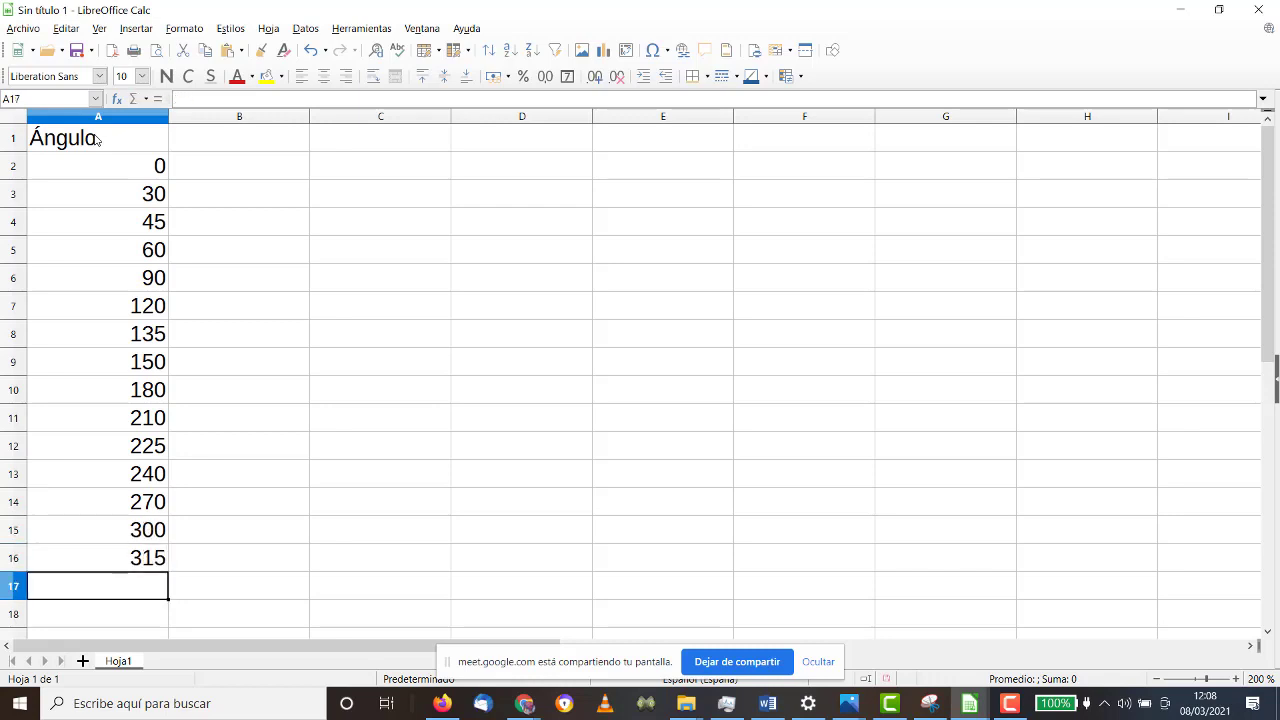
type("330")
key("Return")
type("360")
key("Up")
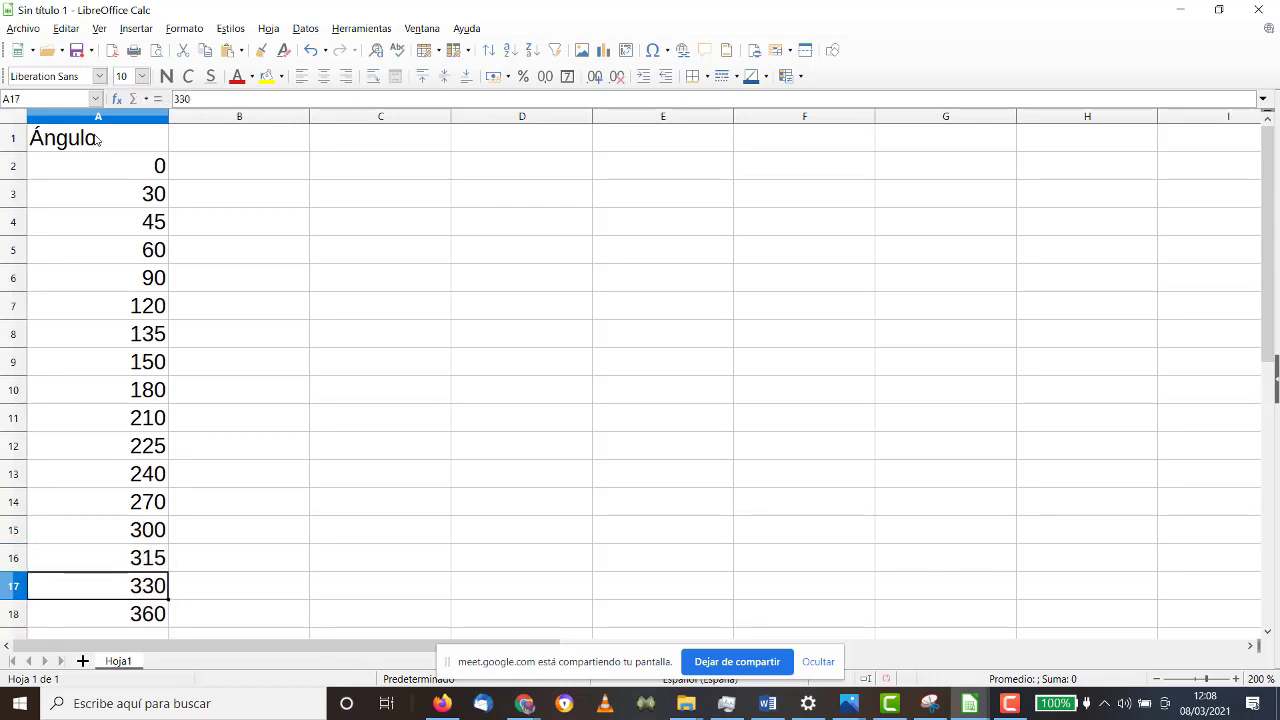
key("Up")
key("Up")
key("Up")
key("Up")
key("Up")
key("Up")
key("Up")
key("Up")
key("Up")
key("Up")
key("Up")
key("Up")
key("Up")
key("Up")
key("Up")
key("Up")
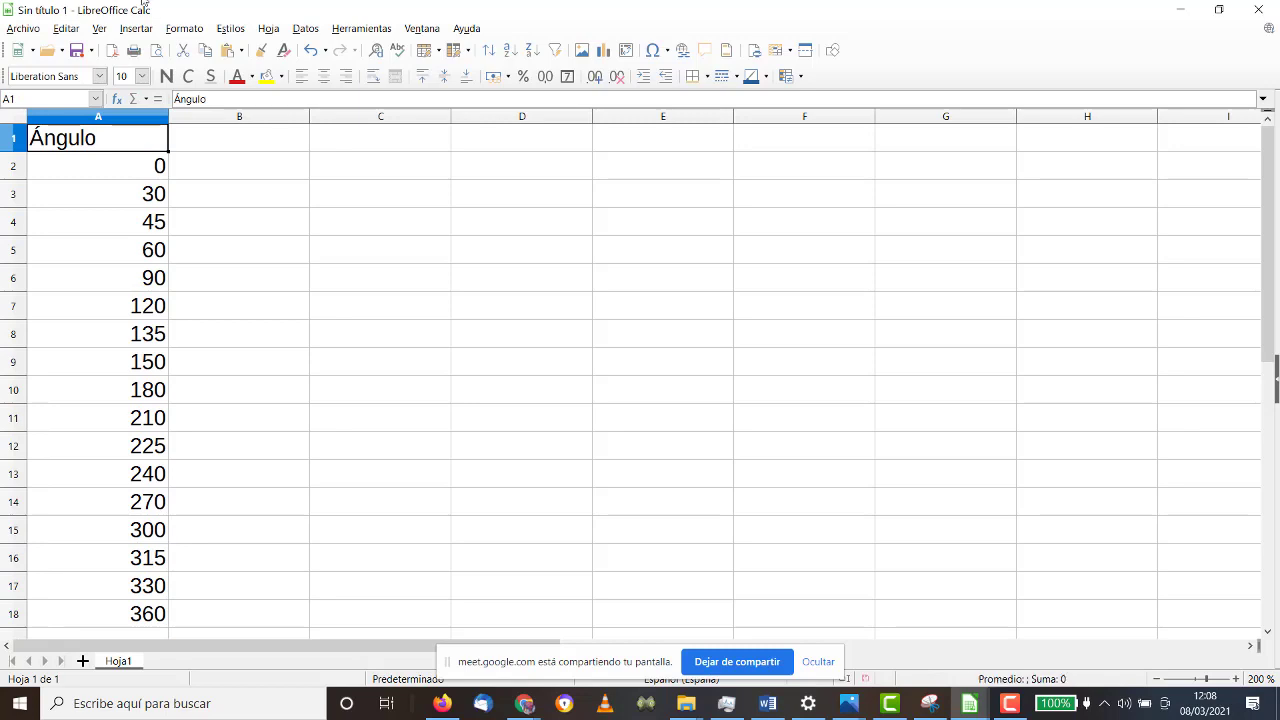
left_click(227, 163)
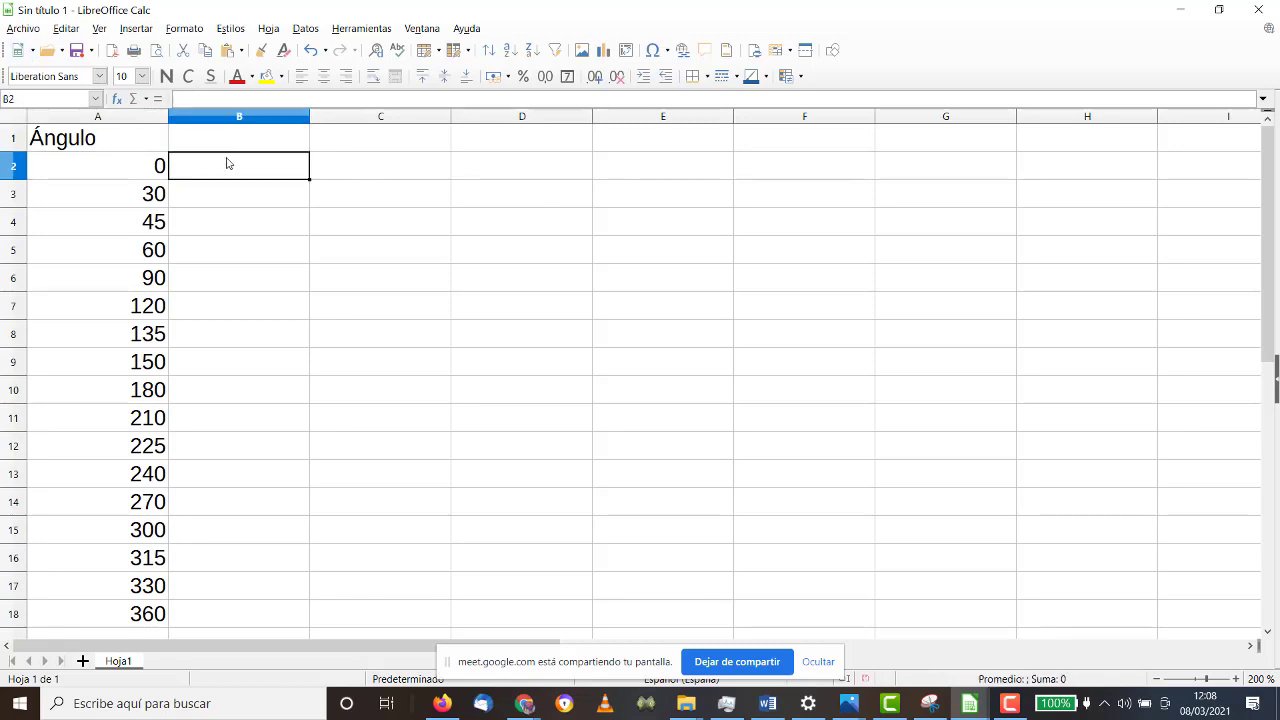
type("=sin")
key("BackSpace")
key("BackSpace")
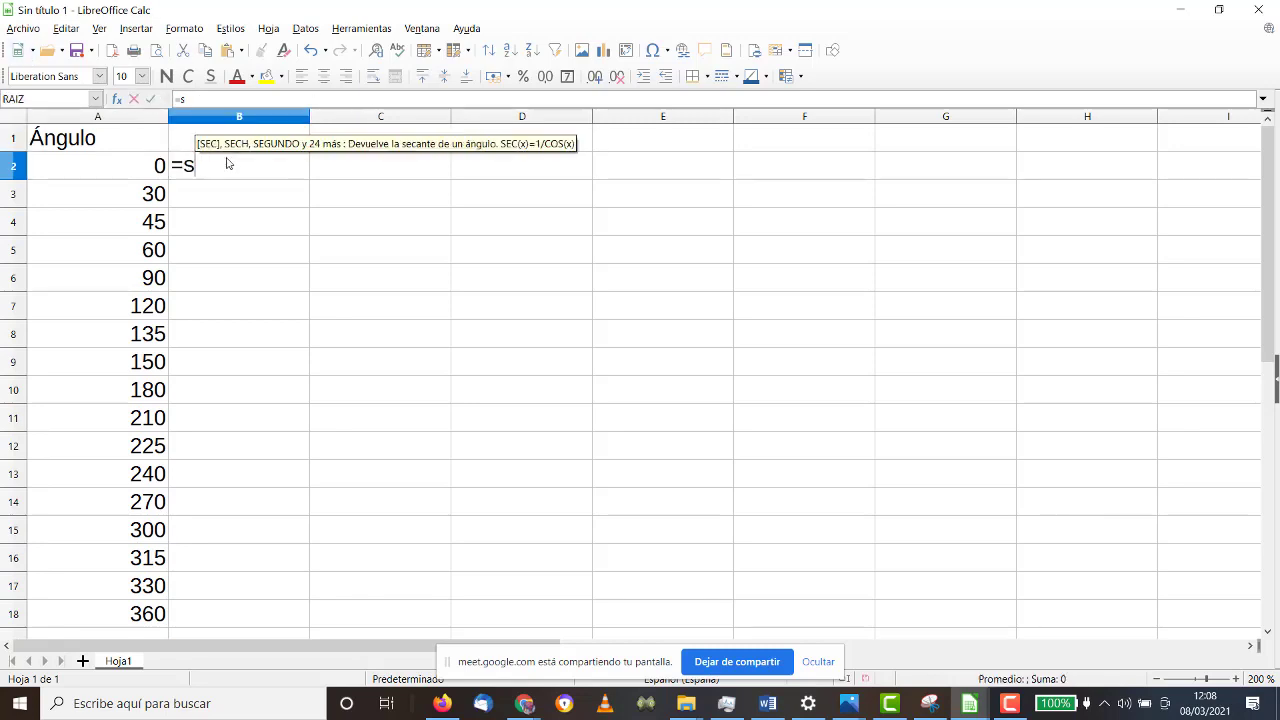
type("eno")
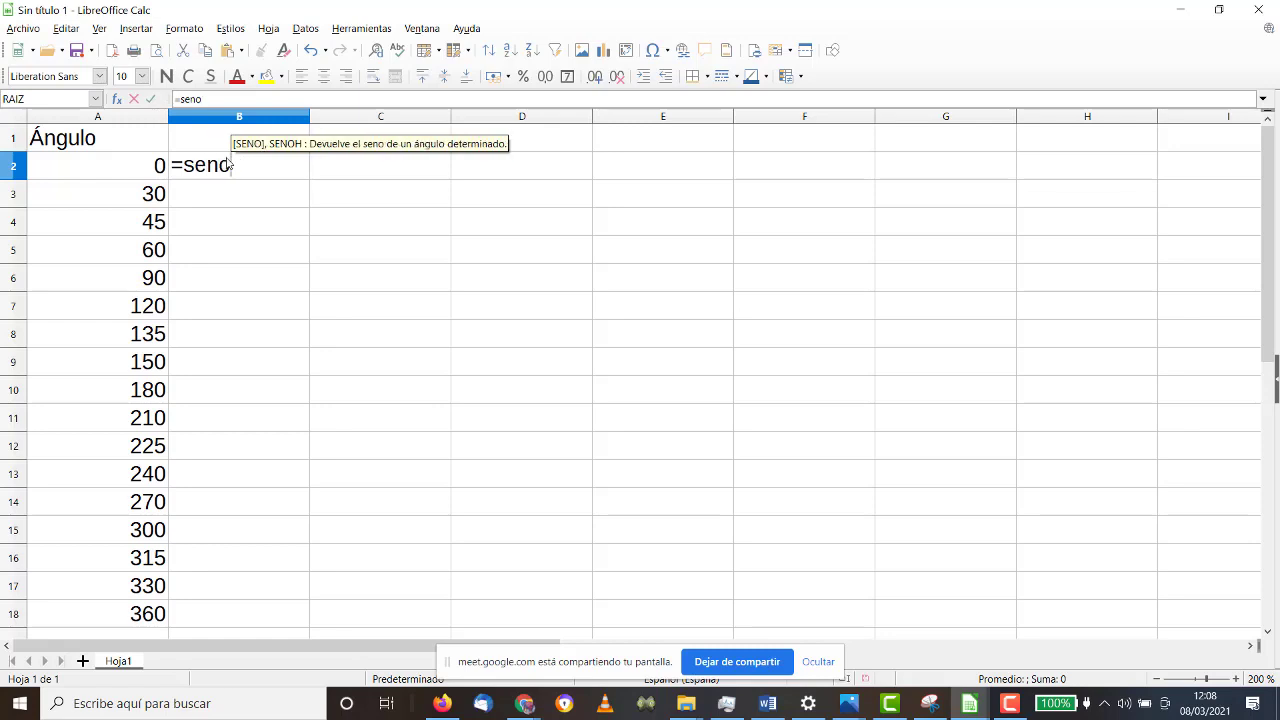
type("(")
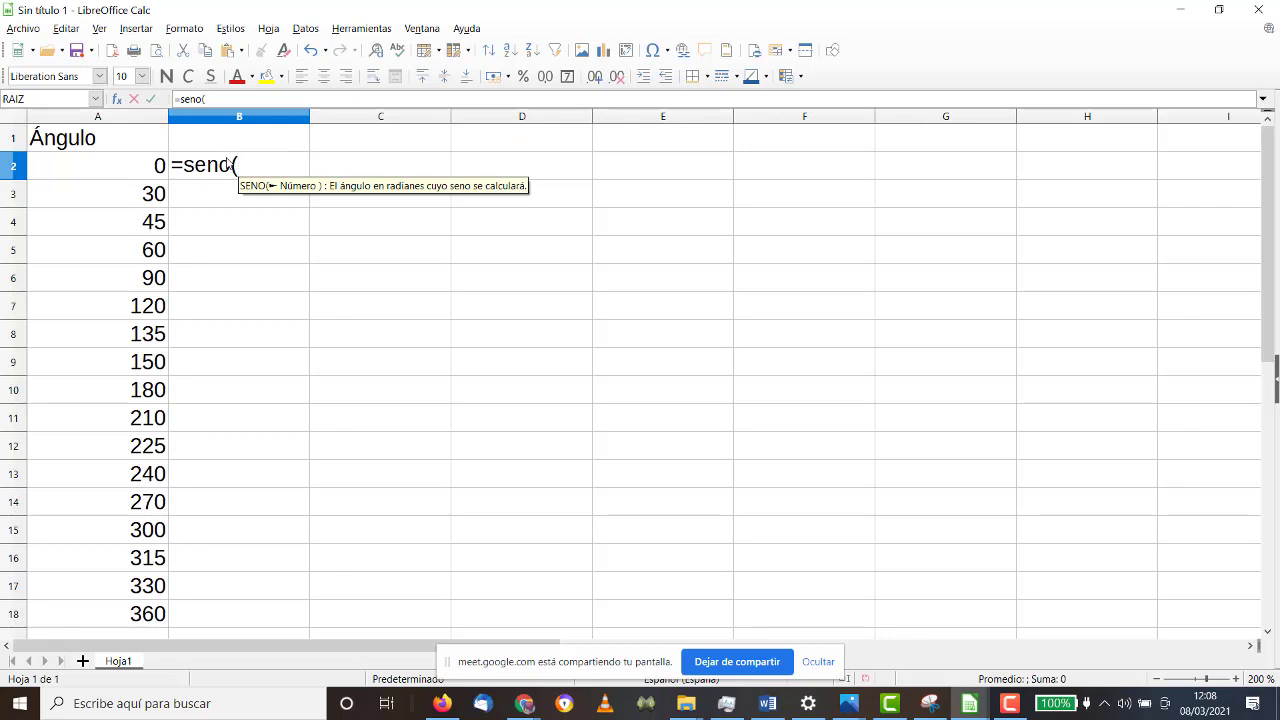
key("BackSpace")
key("BackSpace")
key("BackSpace")
key("BackSpace")
key("BackSpace")
key("BackSpace")
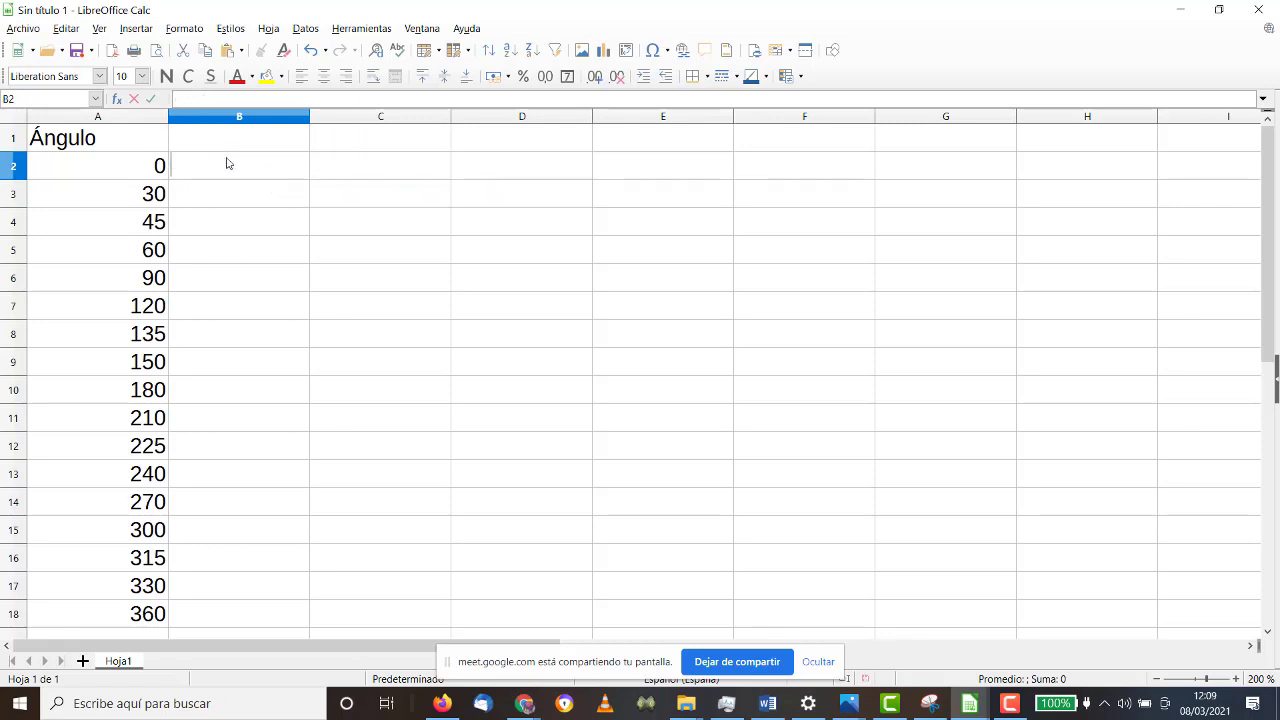
Extend the heading in A1 to Ángulo Grados and enter the heading Ángulo radianes in B1.
double_click(130, 147)
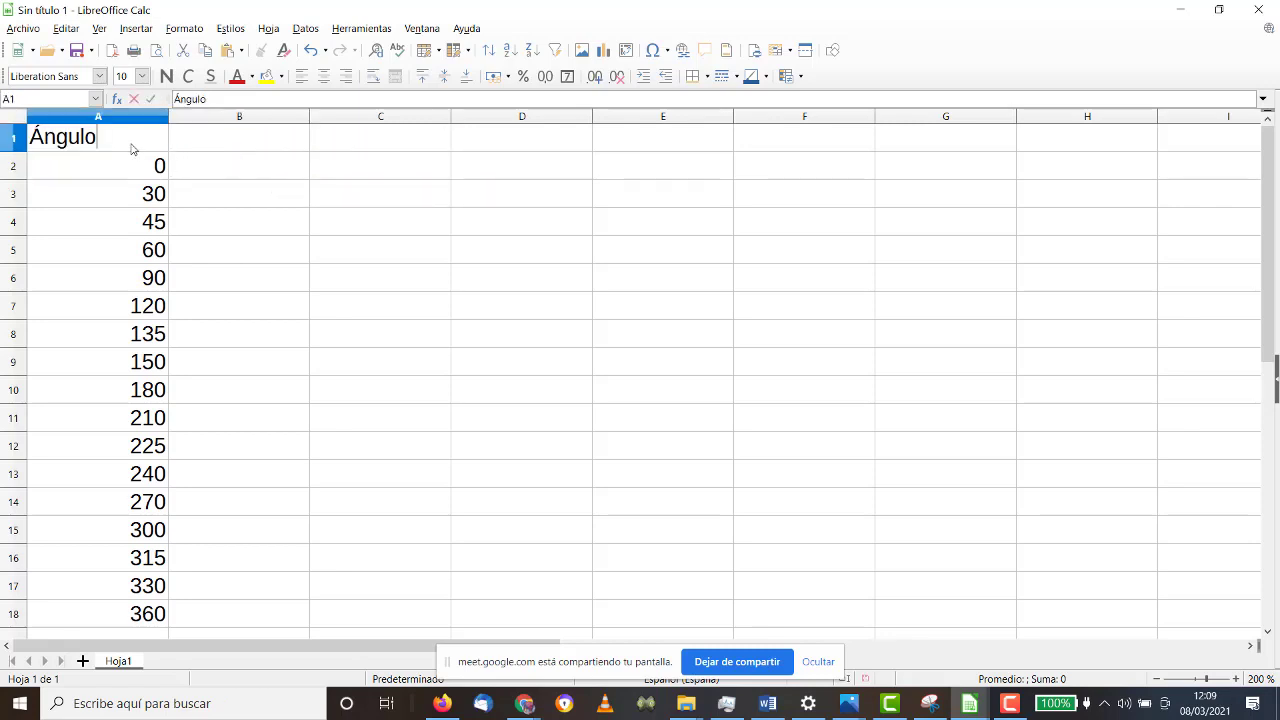
type("Grados")
key("Tab")
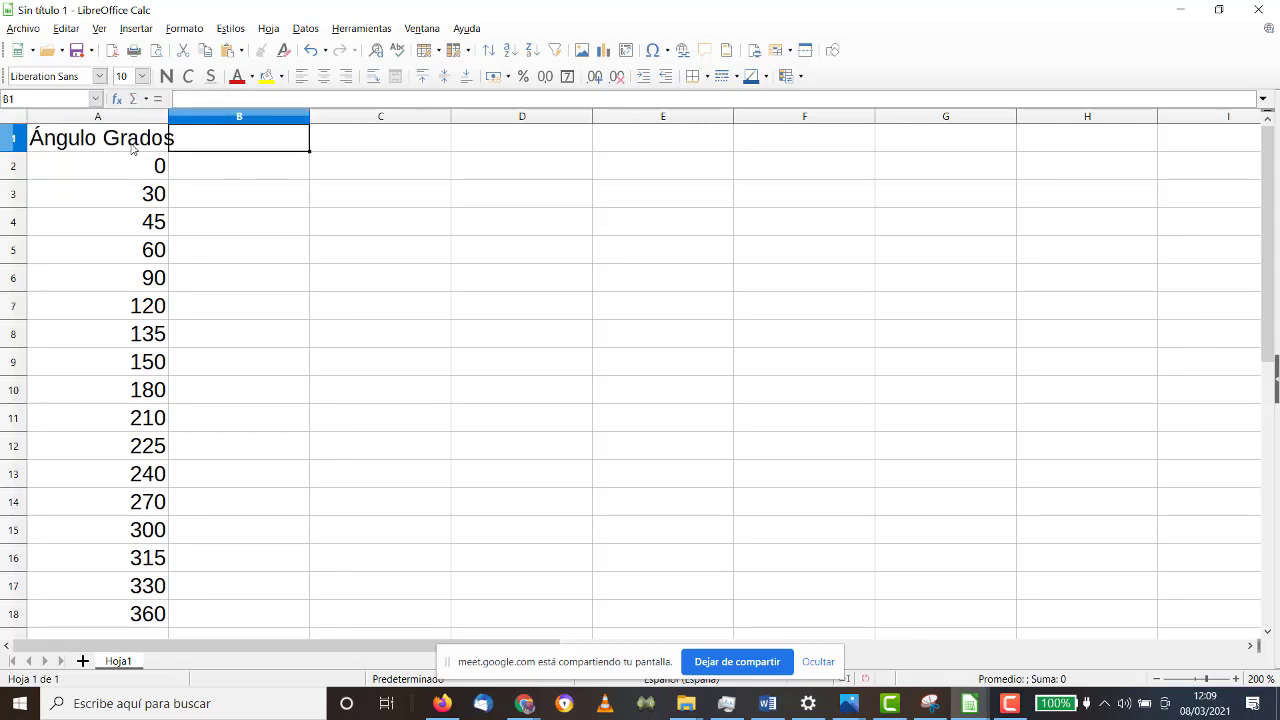
type("Ángulo radi")
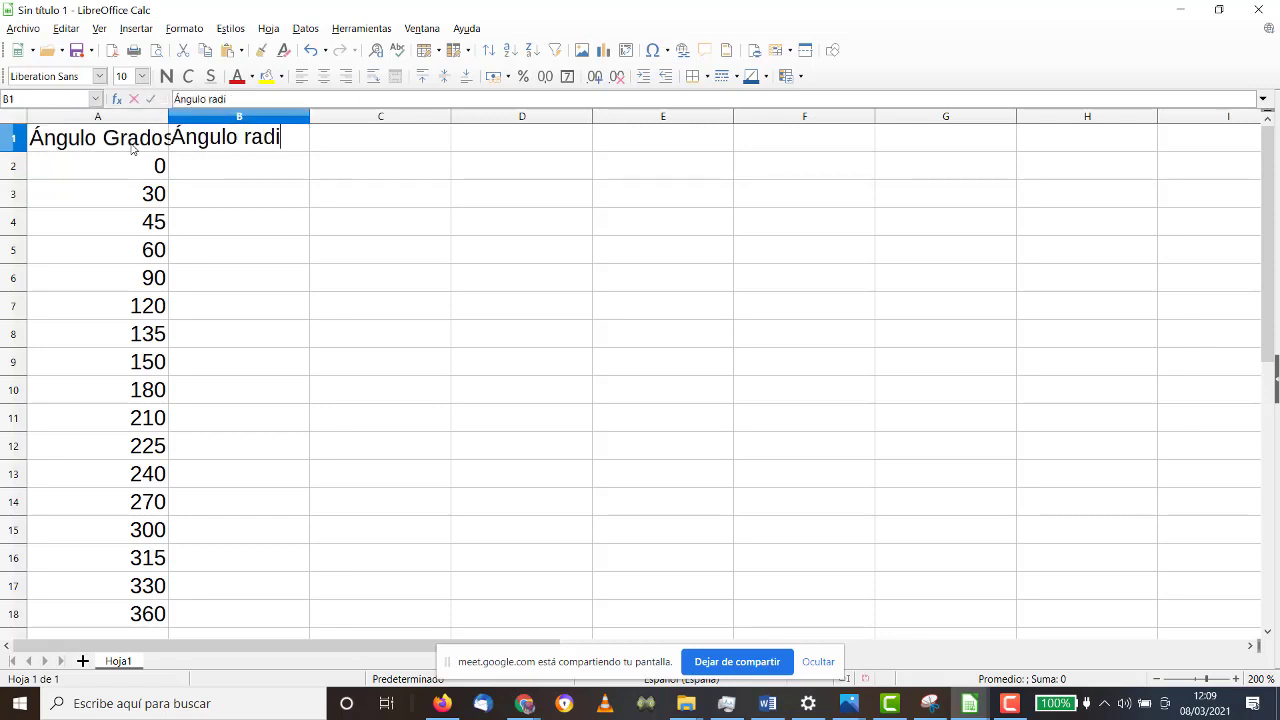
type("anes")
key("Return")
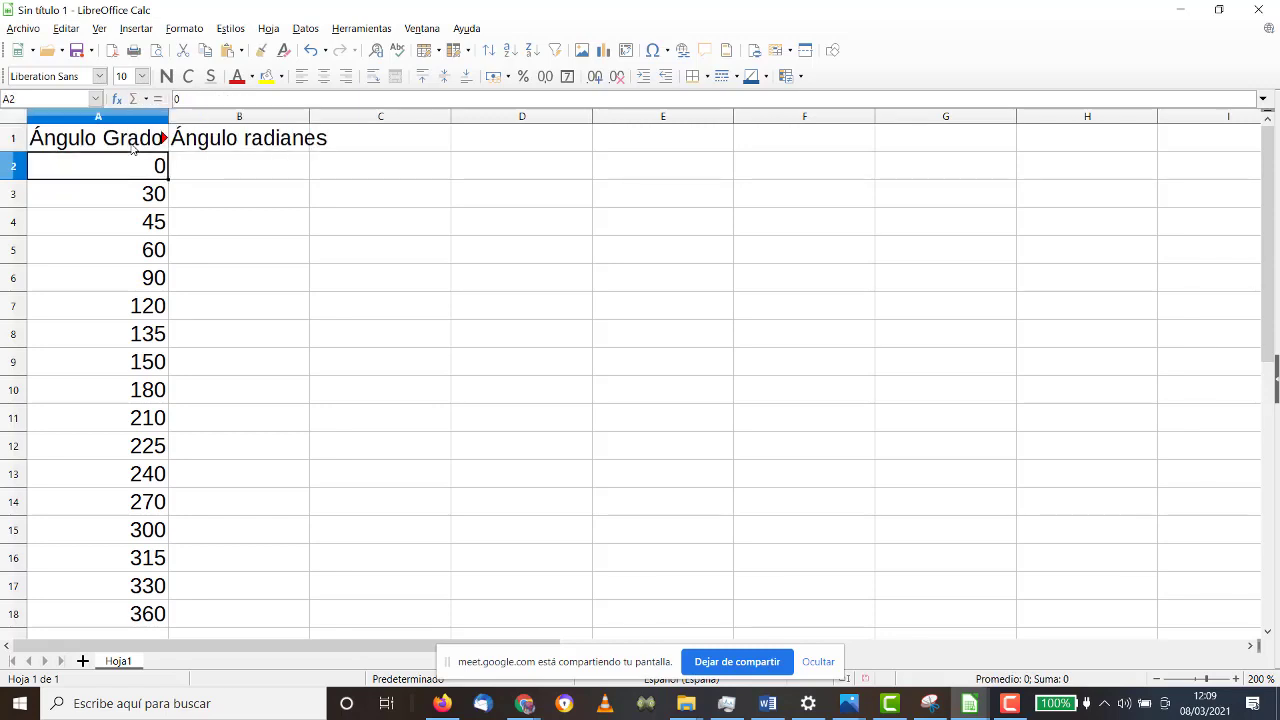
key("Right")
type("=")
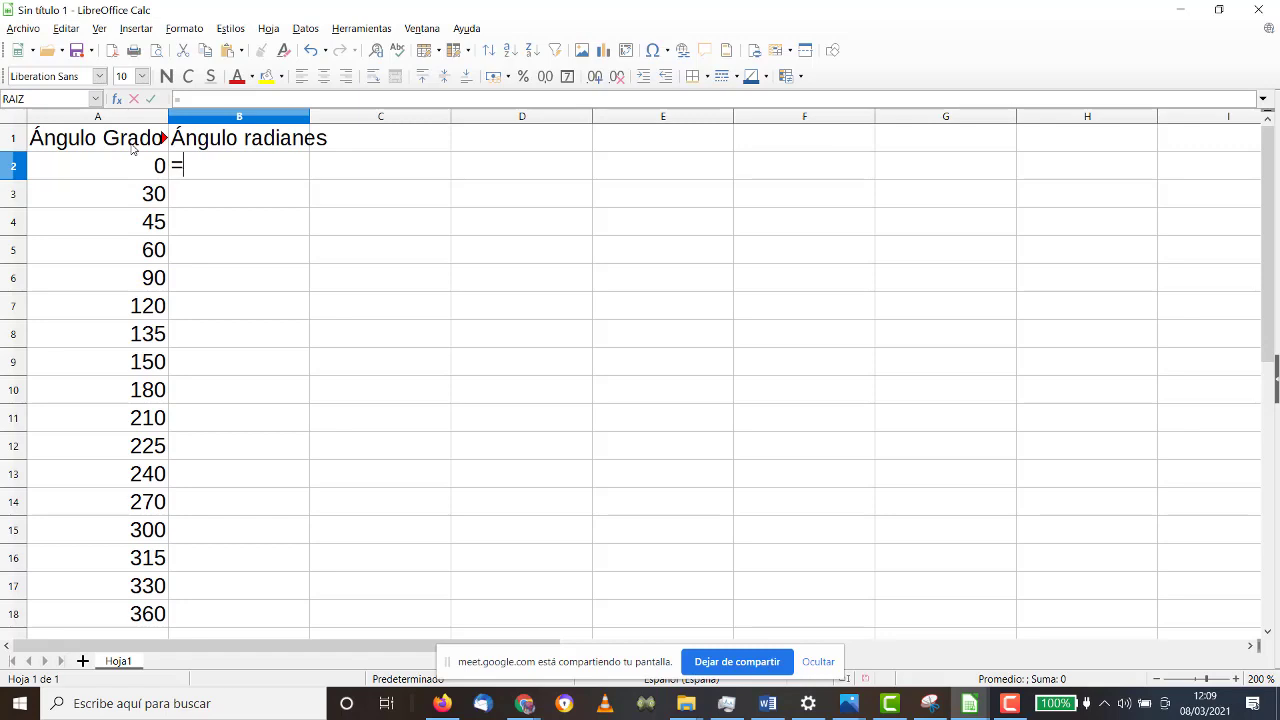
left_click(818, 280)
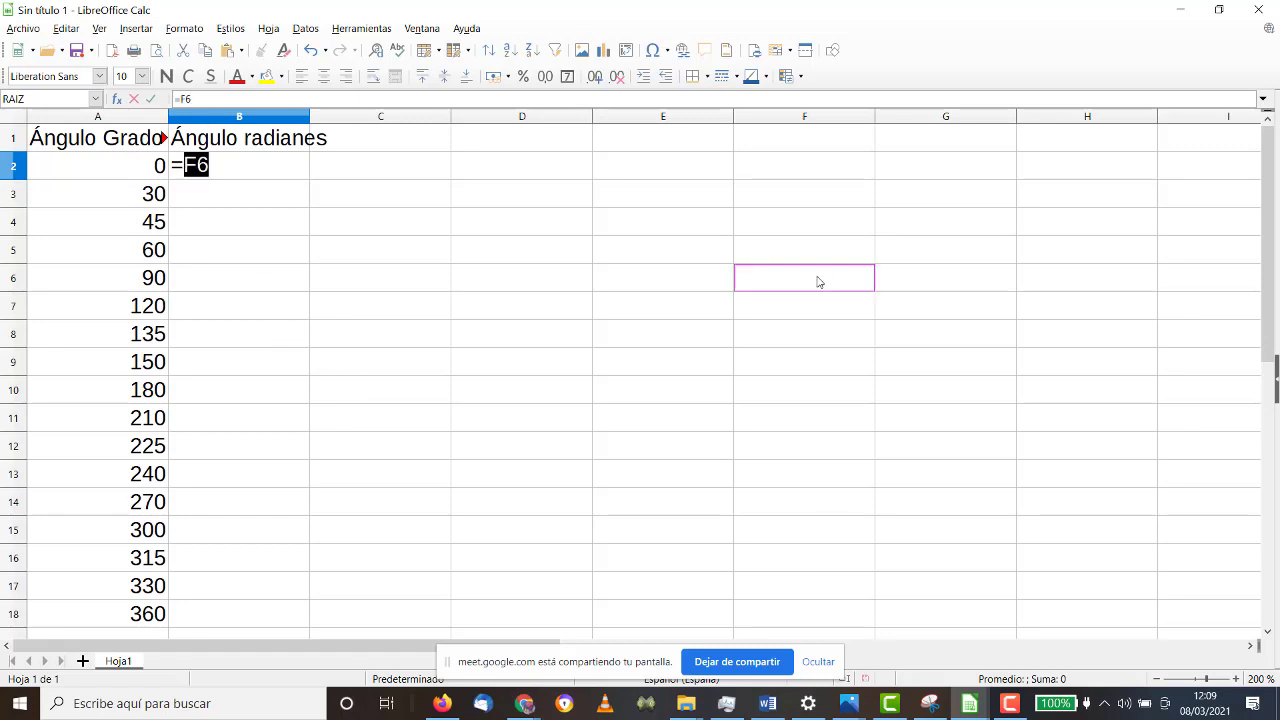
type("360")
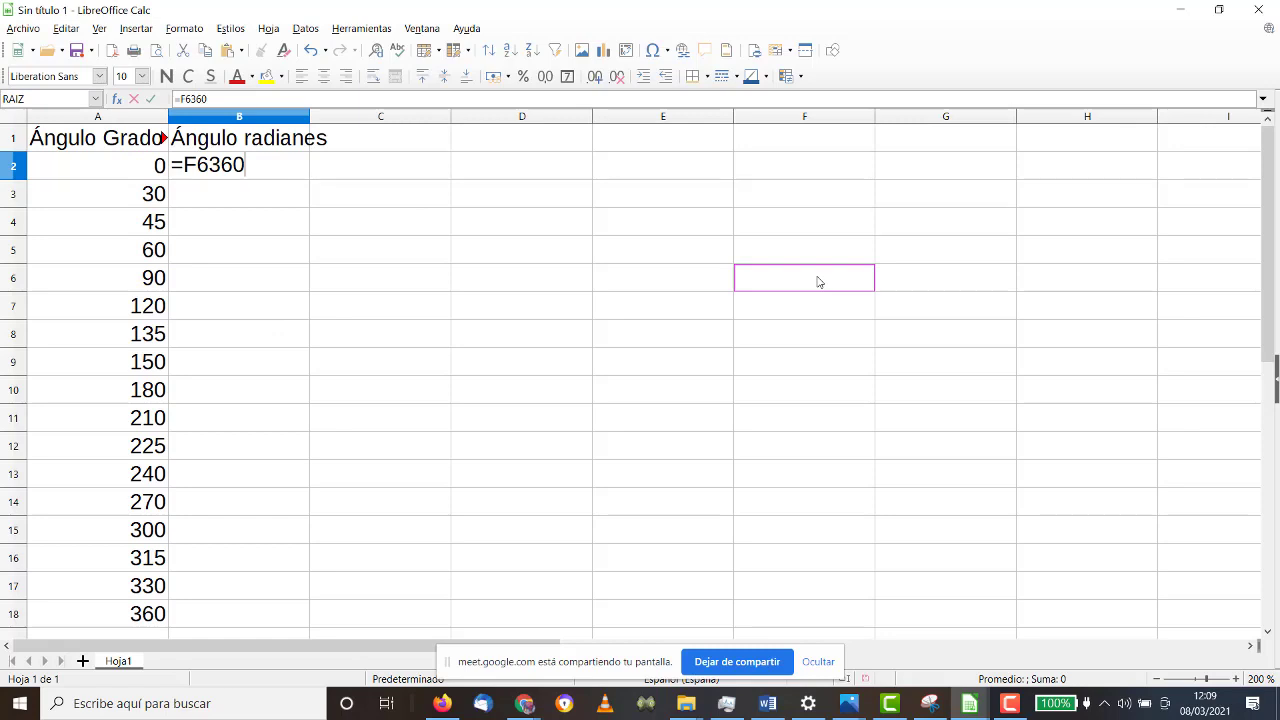
key("Escape")
Write the first row of a degrees-to-radians proportion, with 360 in F6 and 2PI in G6.
double_click(818, 282)
type("360")
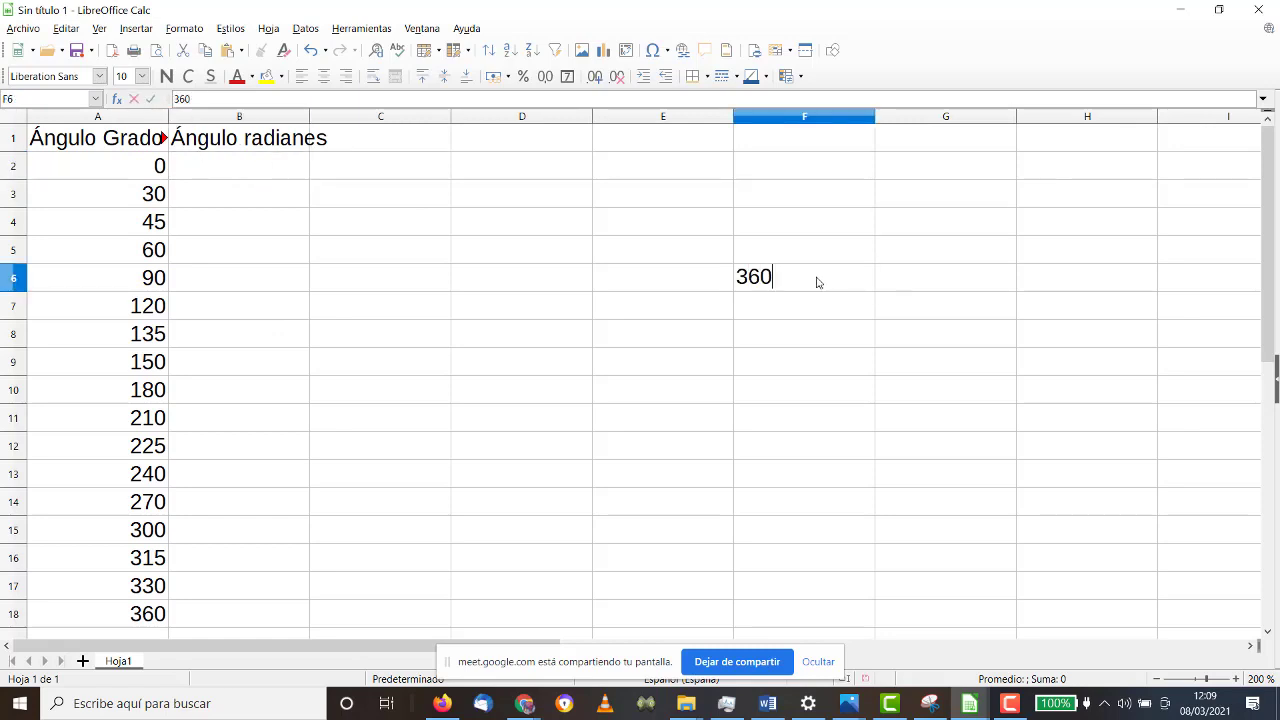
key("Tab")
type("2PI")
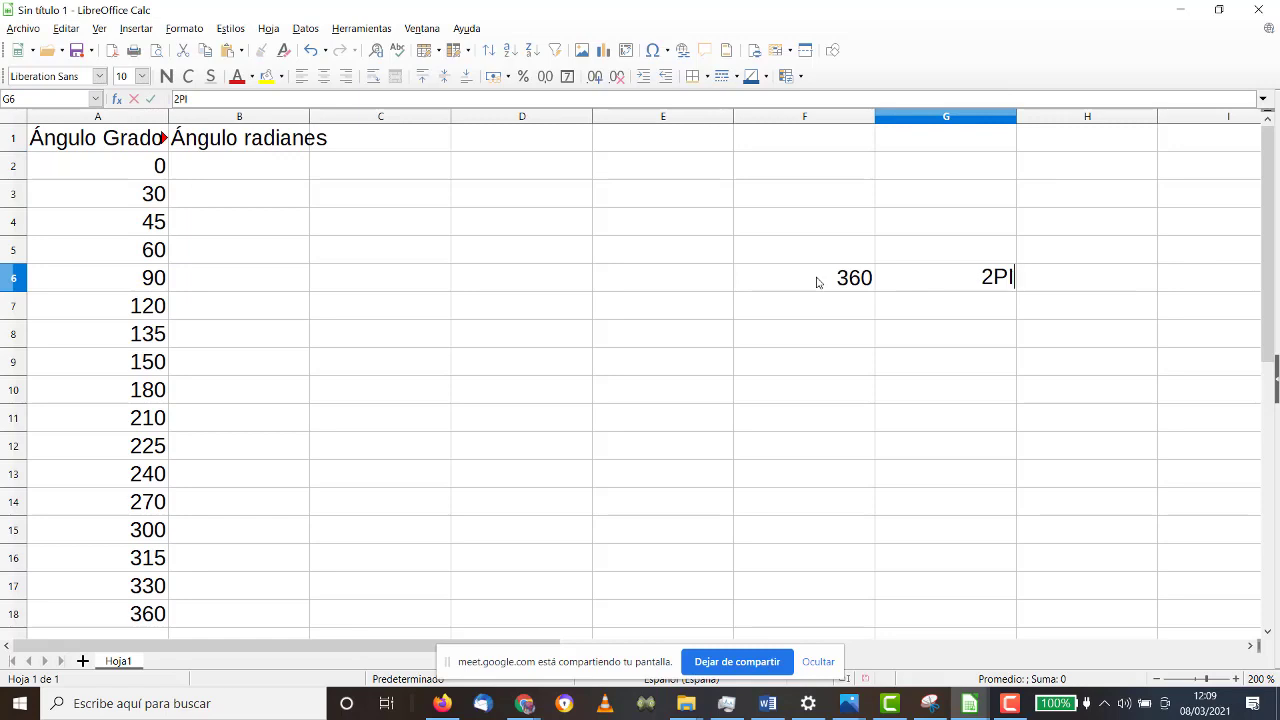
key("Return")
Try 1 RAD in G7 and X in F7 as the second row of the proportion.
key("Tab")
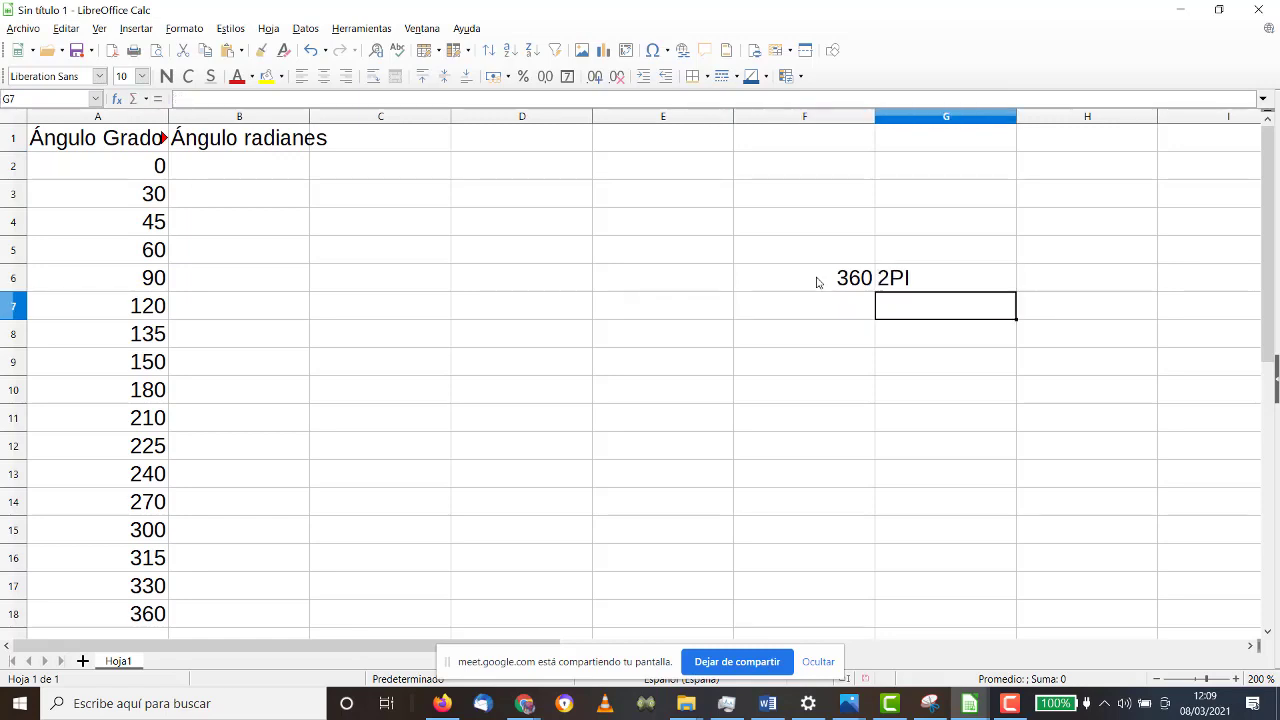
type("1 RAD")
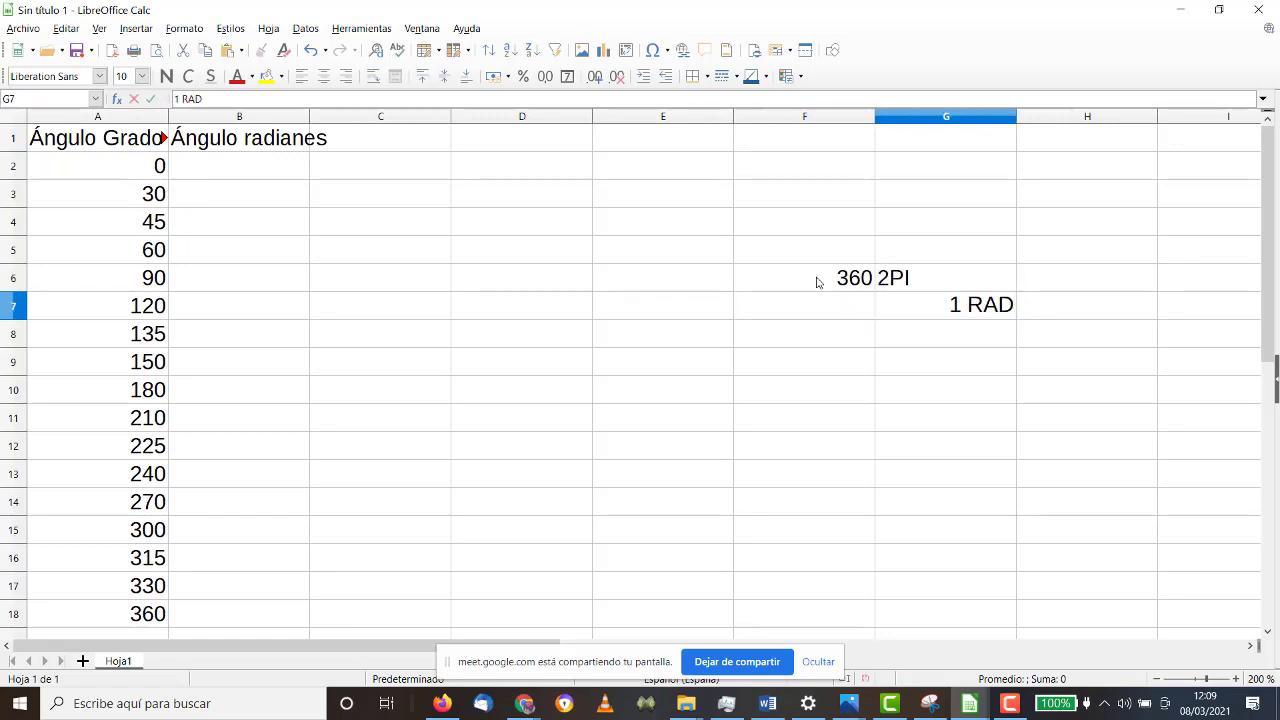
key("Left")
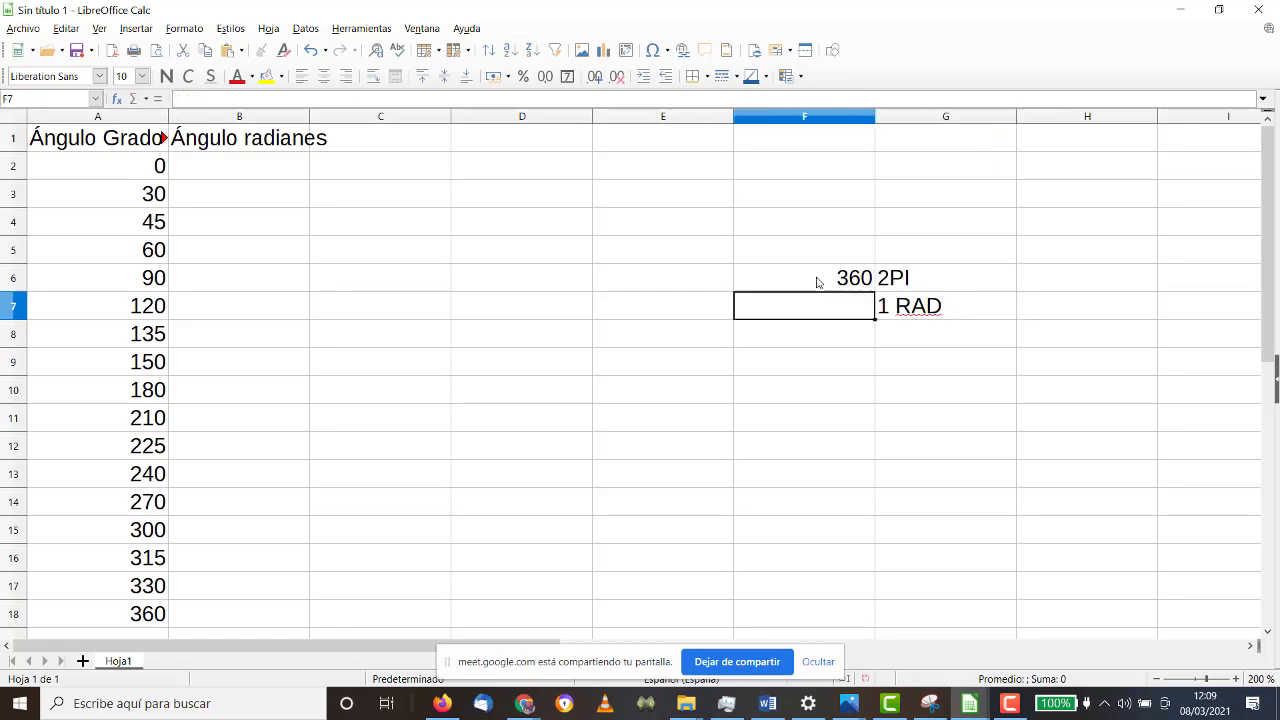
type("X")
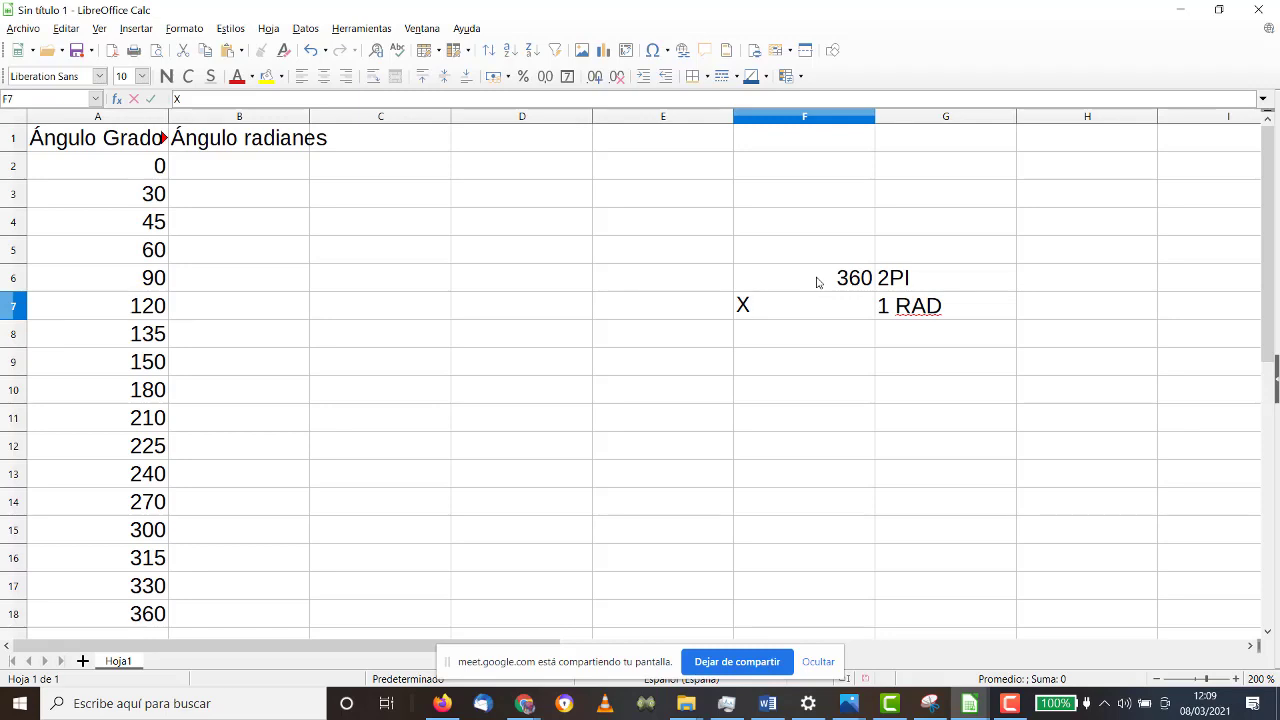
Replace the second row of the proportion with 180 in F7 and X in G7.
key("BackSpace")
type("180")
key("Tab")
type("X")
key("Tab")
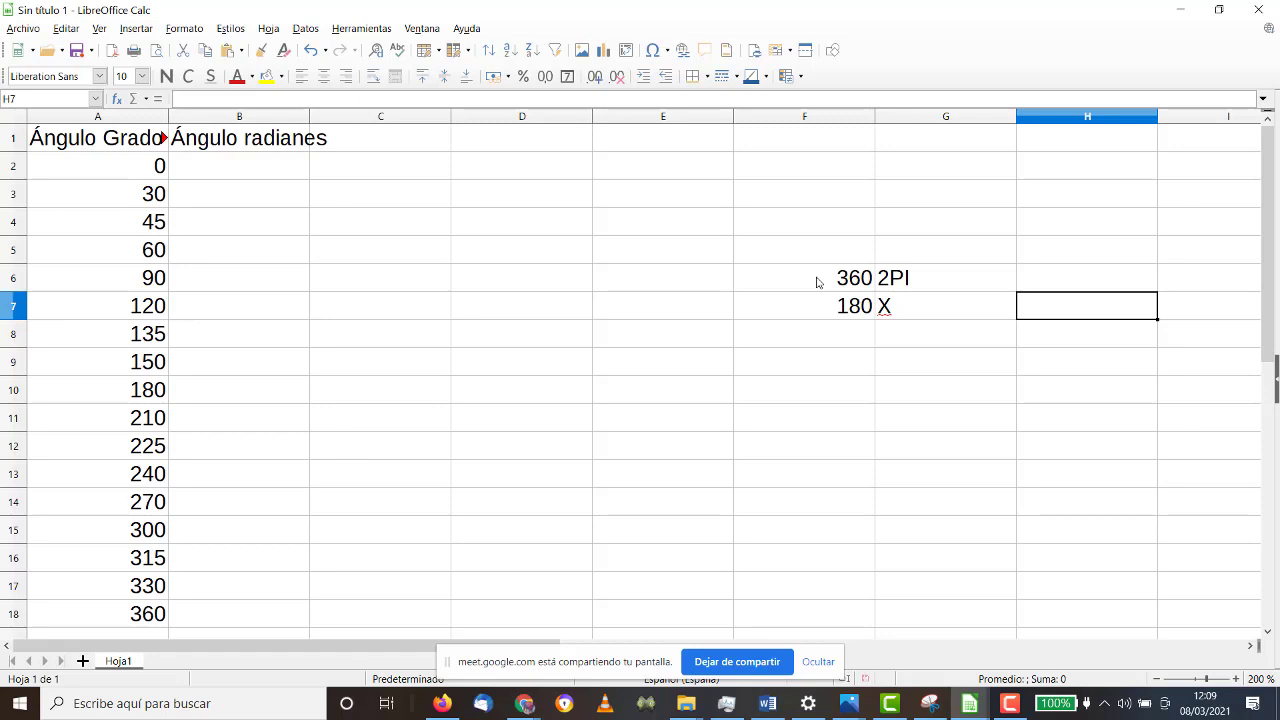
Replace the second row of the proportion with GRADOS in F7 and RADIANES in G7.
key("Left")
key("Left")
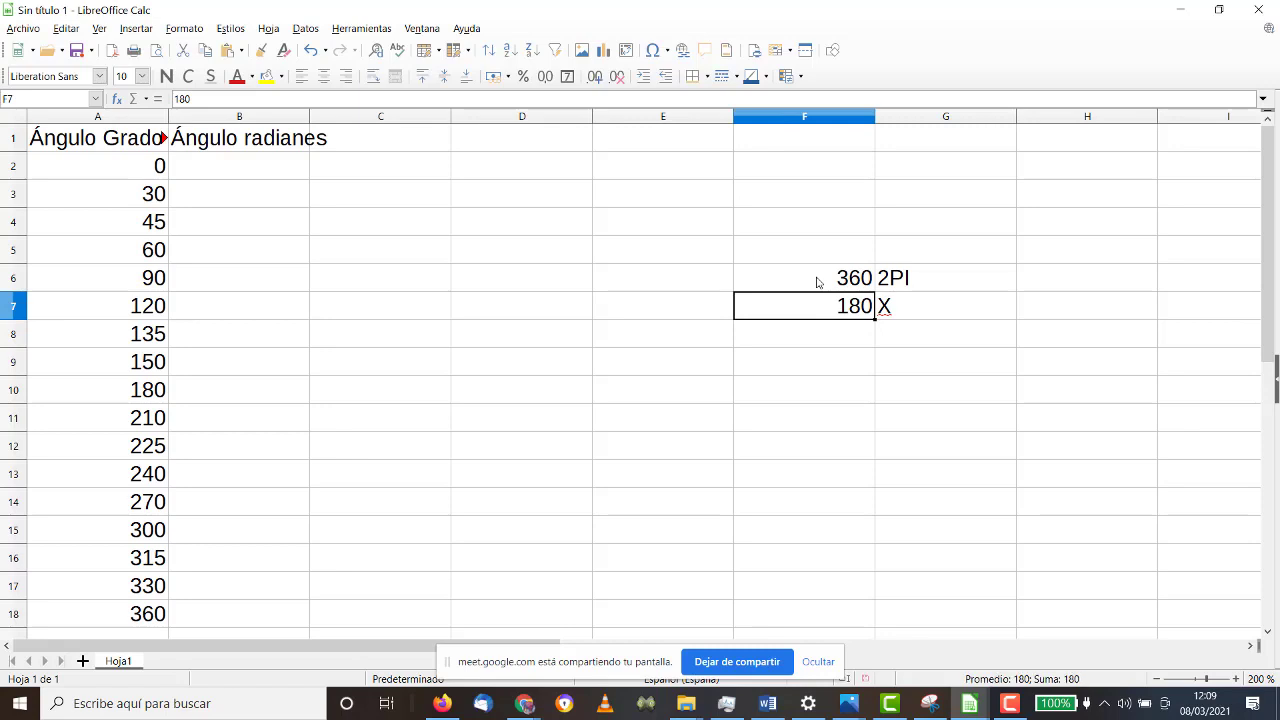
type("ANGUL")
key("BackSpace")
key("BackSpace")
key("BackSpace")
key("BackSpace")
key("BackSpace")
type("G")
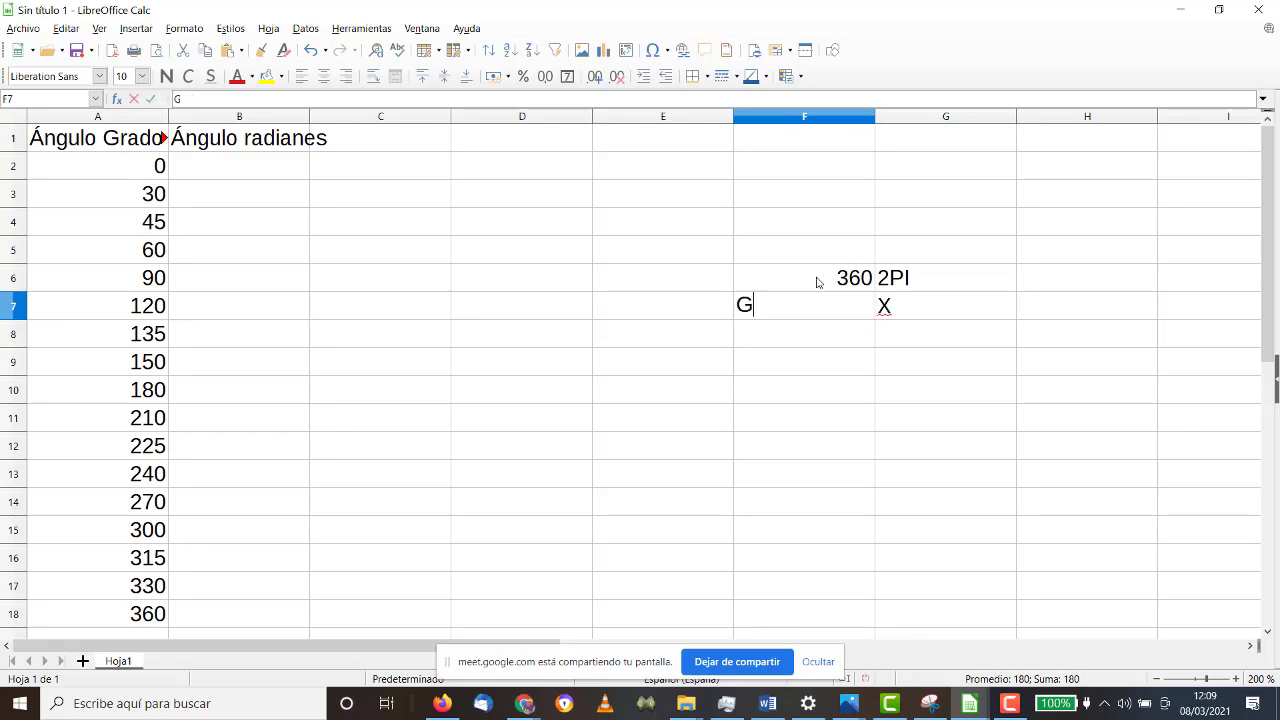
type("RADOS")
key("Tab")
type("RADIANES")
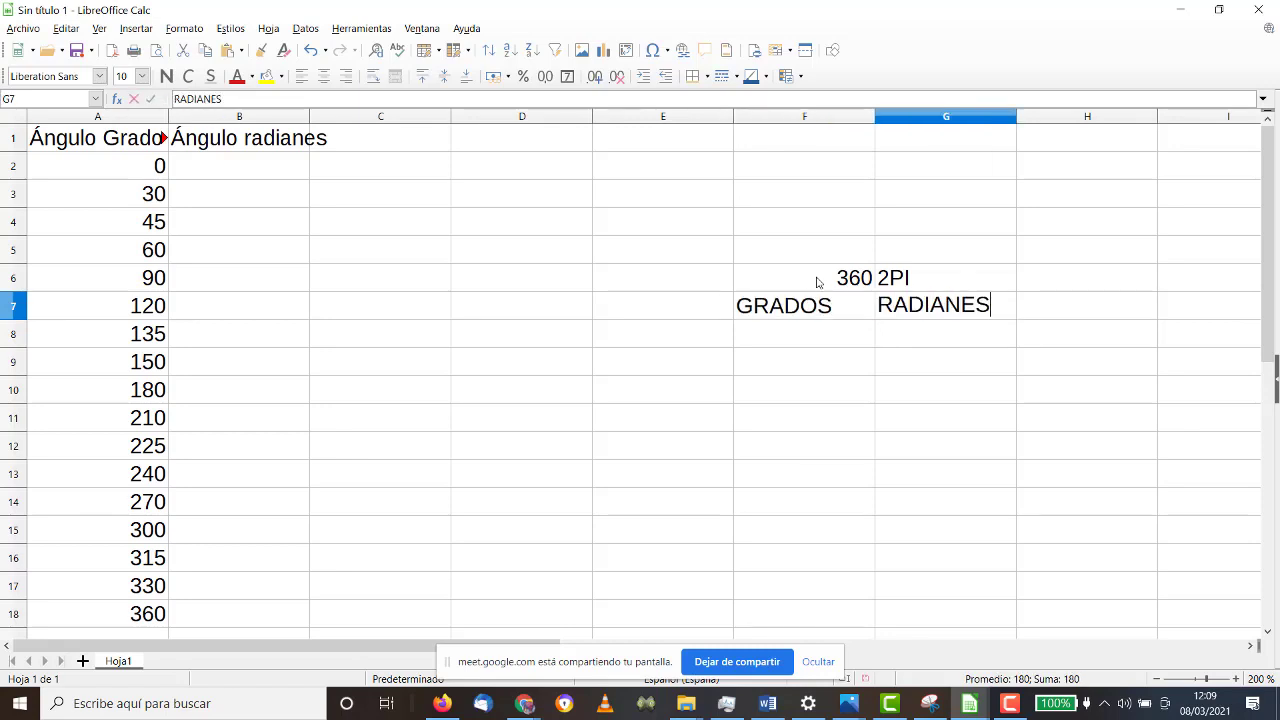
key("shift+Tab")
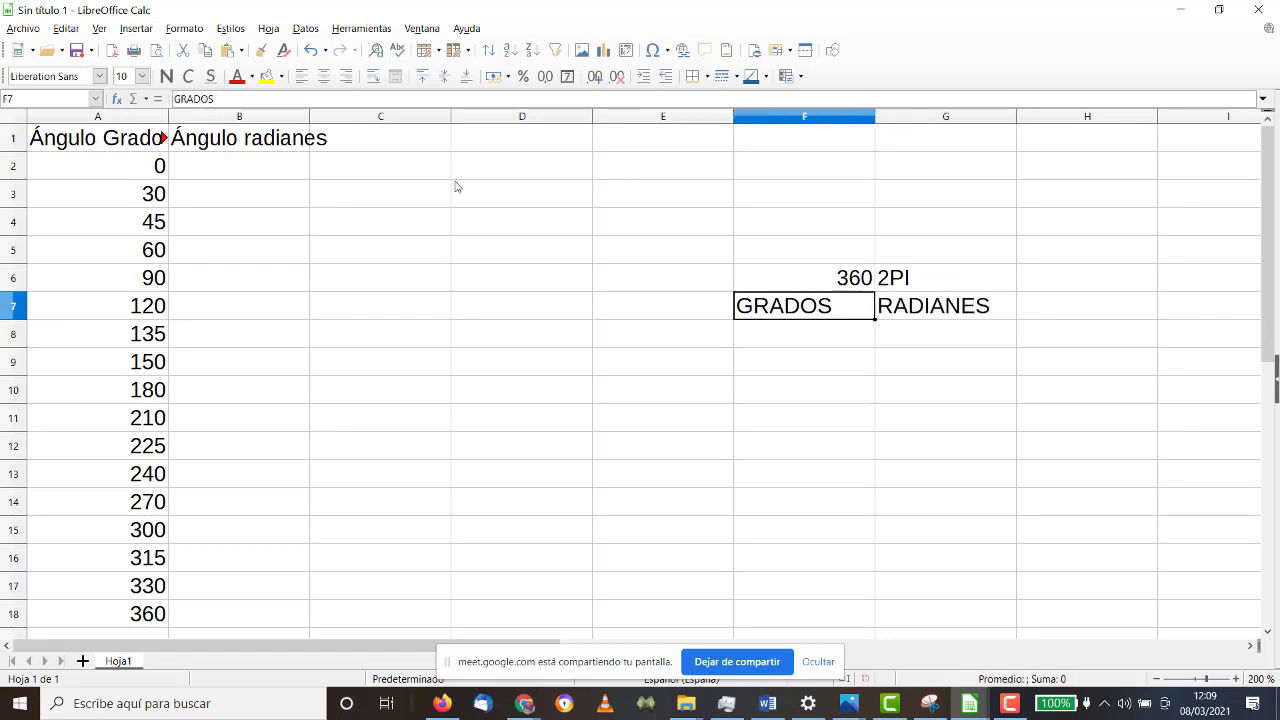
Enter the degrees-to-radians conversion formula =A2*PI()/180 in B2.
left_click(236, 170)
type("=")
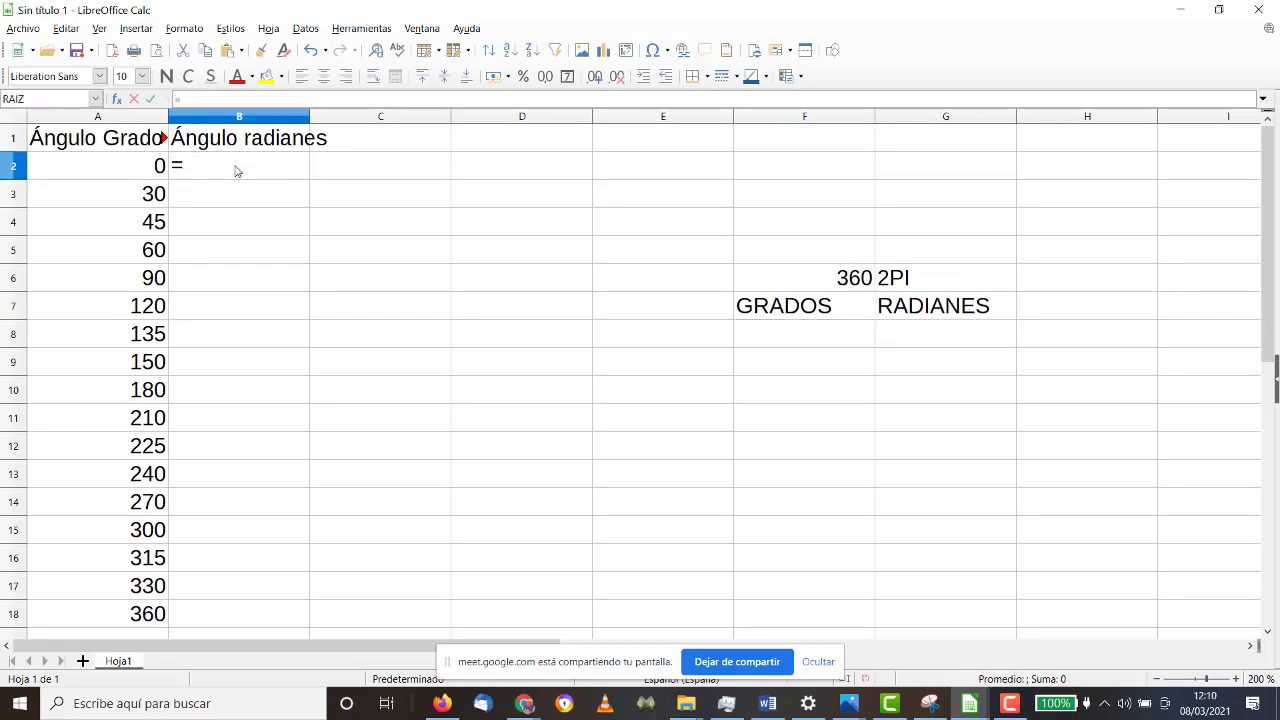
left_click(58, 167)
type("*")
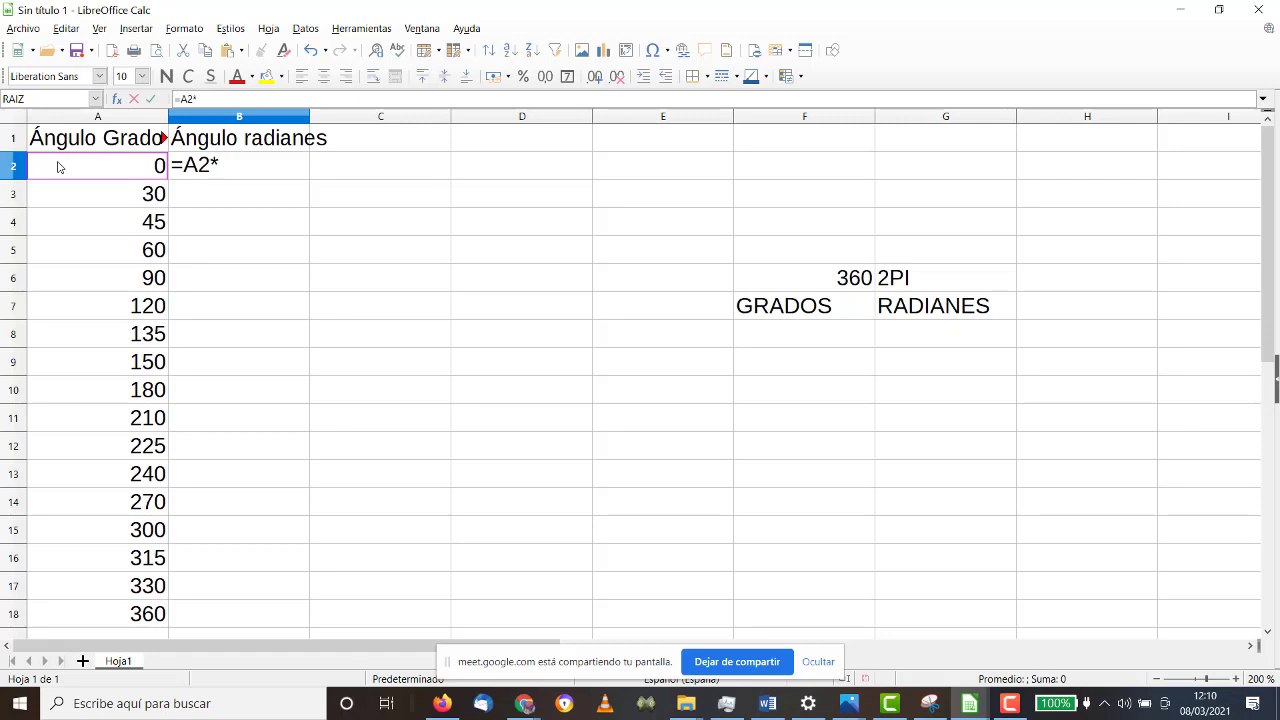
type("PI")
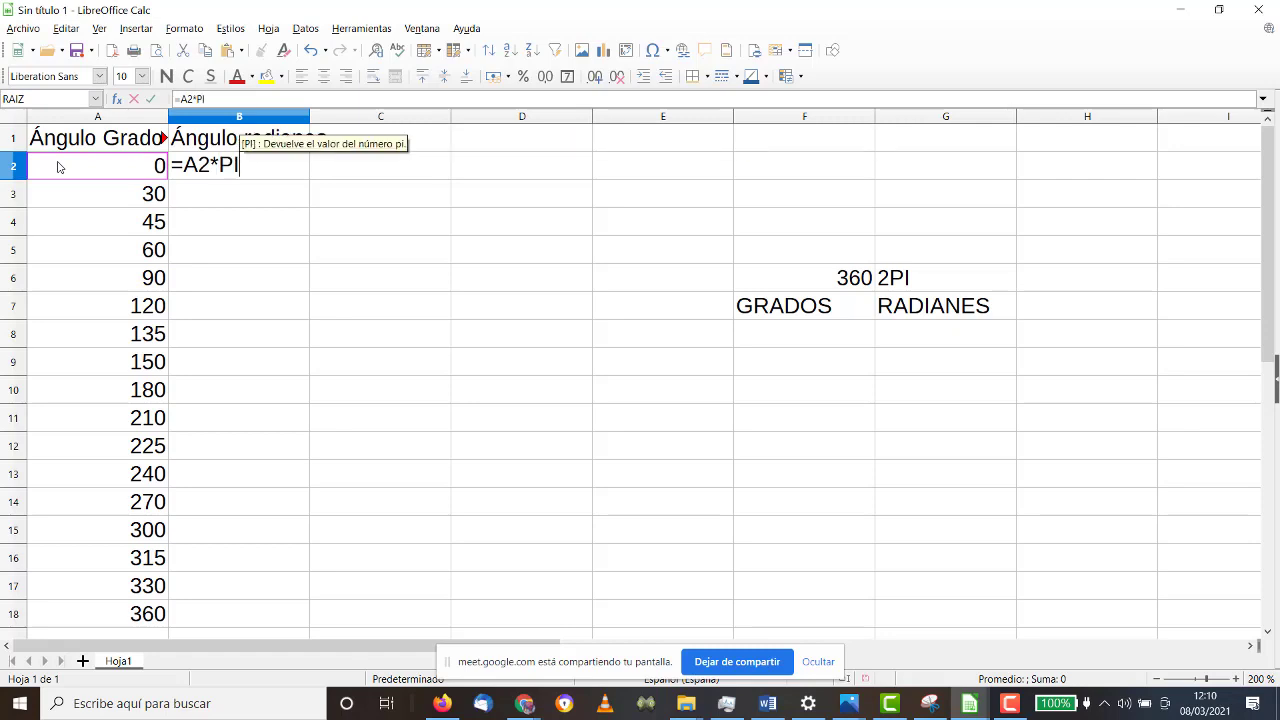
type("(")
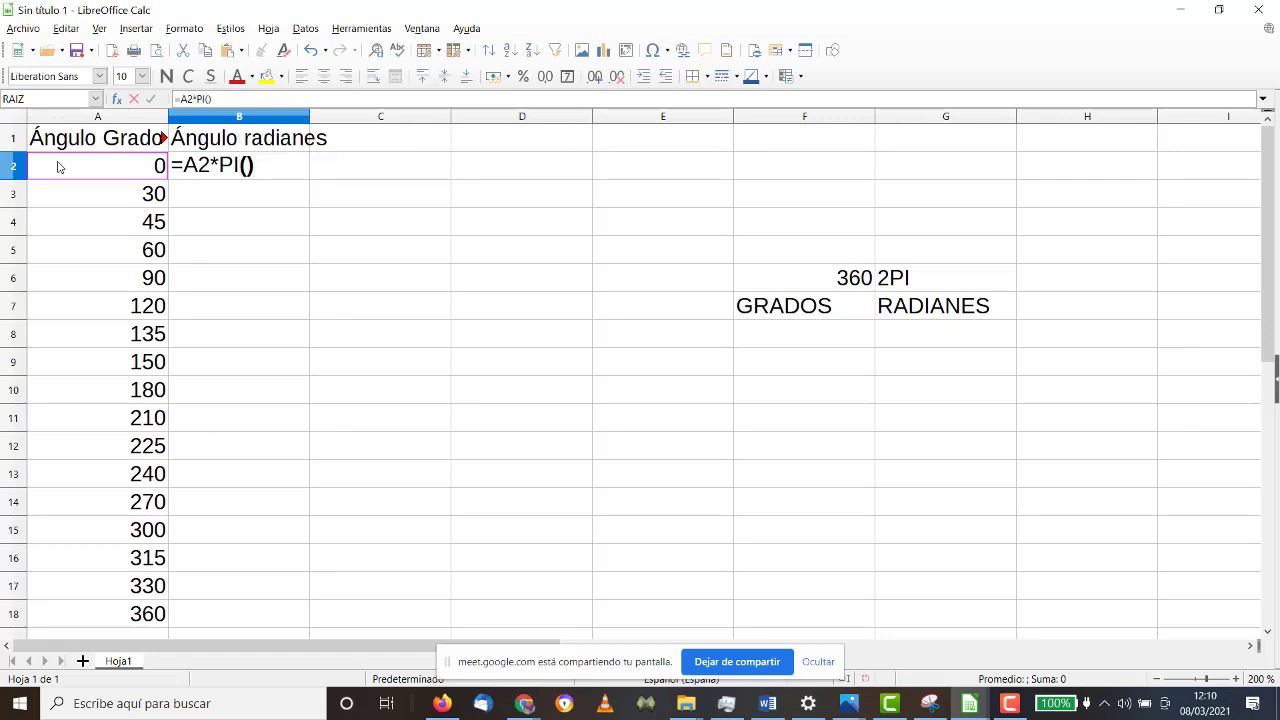
type(")/180")
key("Return")
key("Up")
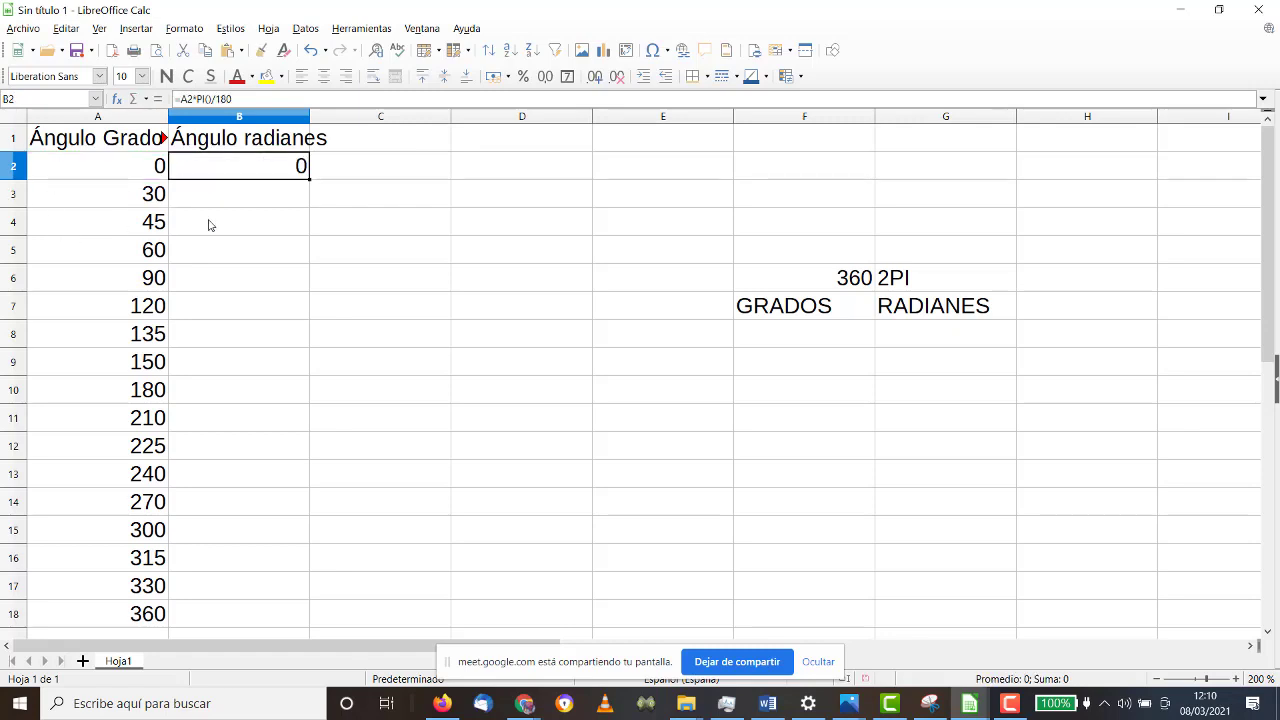
Fill the radians formula from B2 down to B18 and format the range with three decimals.
left_click_drag(310, 179, 254, 557)
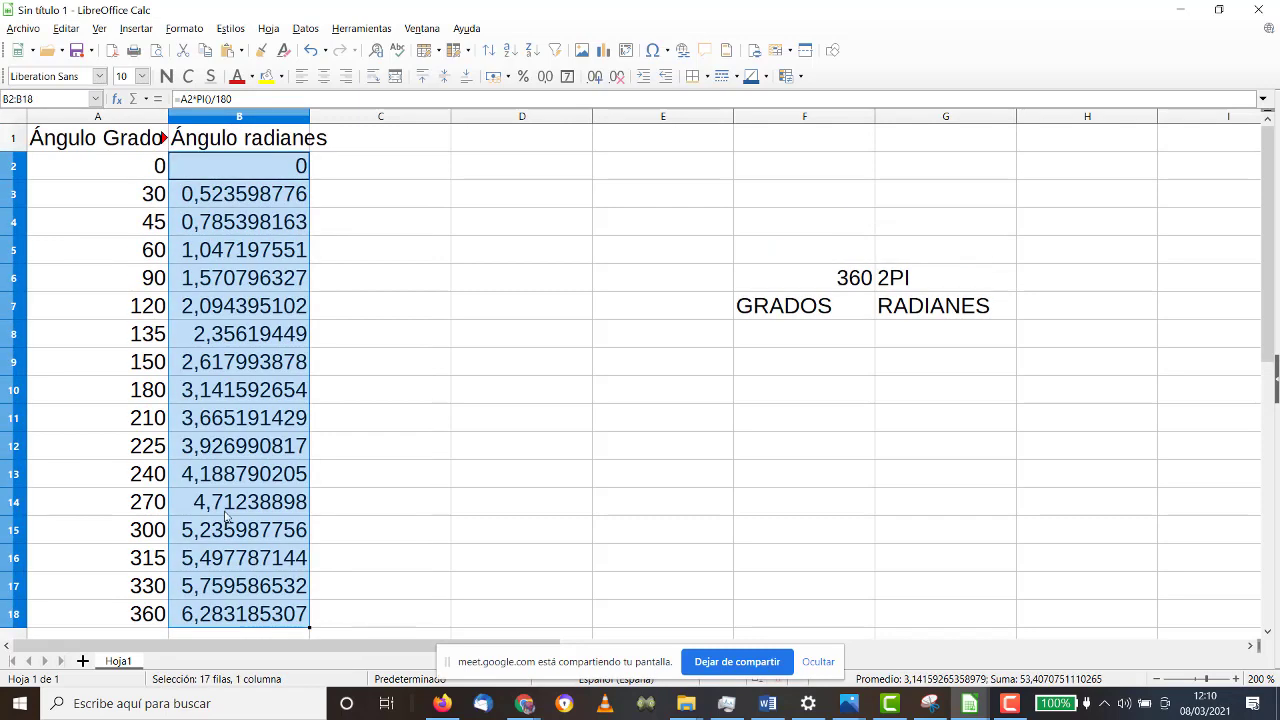
left_click(617, 78)
left_click(617, 78)
left_click(617, 78)
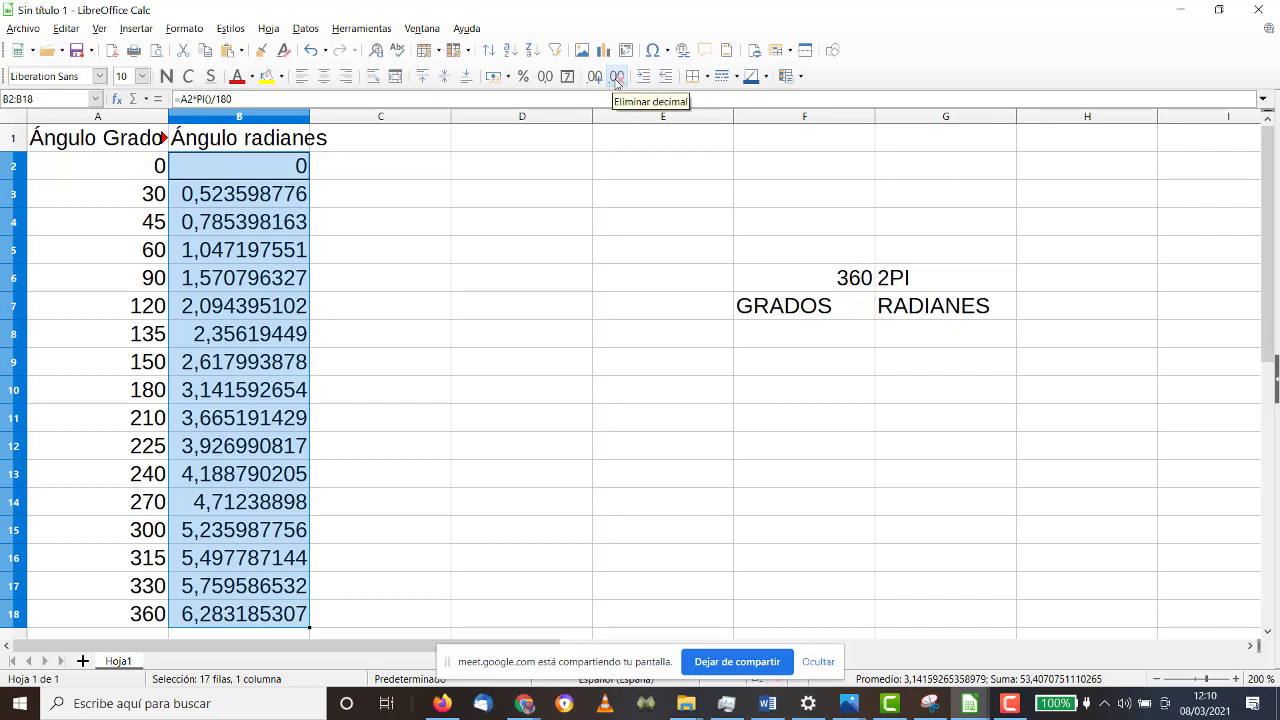
left_click(617, 80)
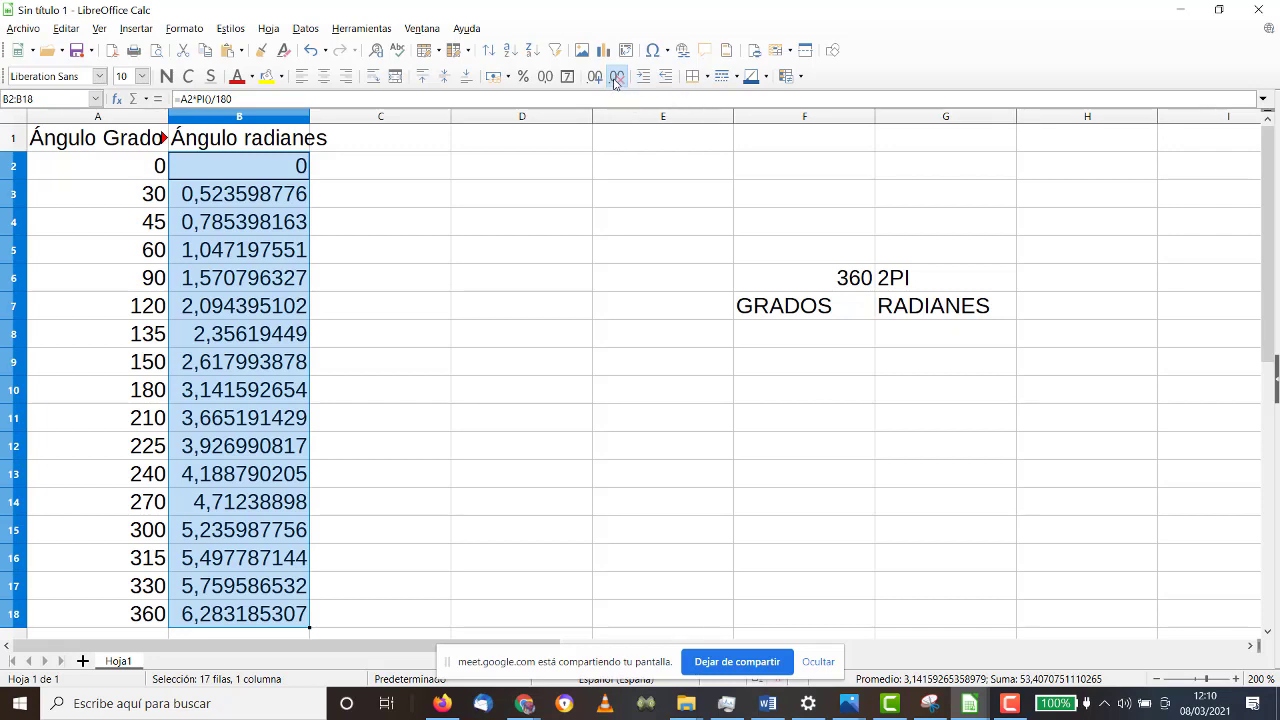
left_click(600, 82)
left_click(600, 82)
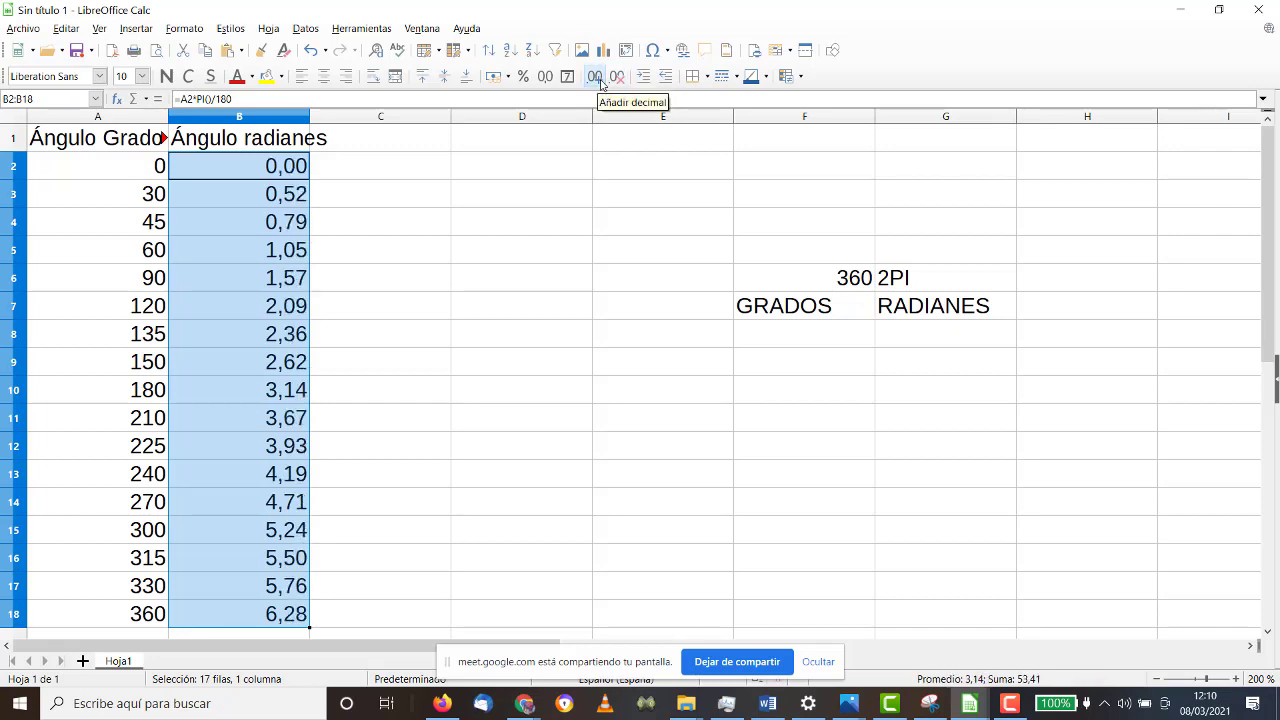
left_click(600, 82)
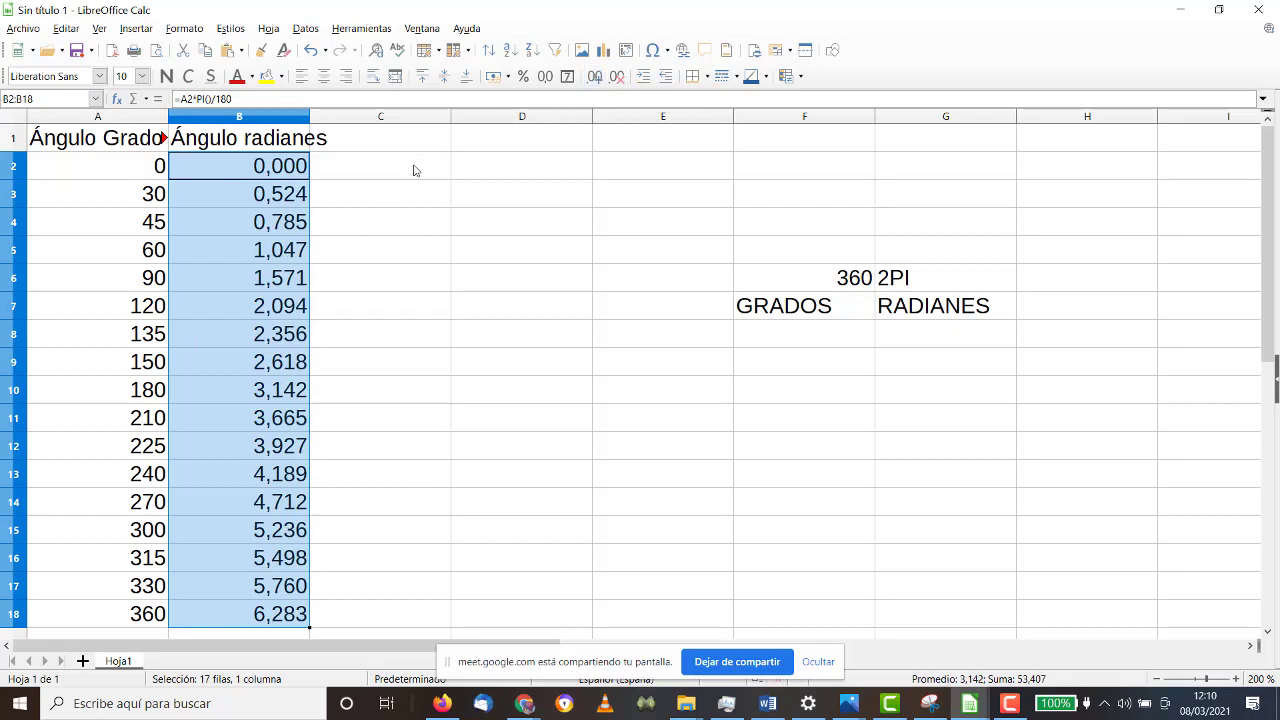
Enter the sine formula =SENO(B2) in C2.
left_click(415, 168)
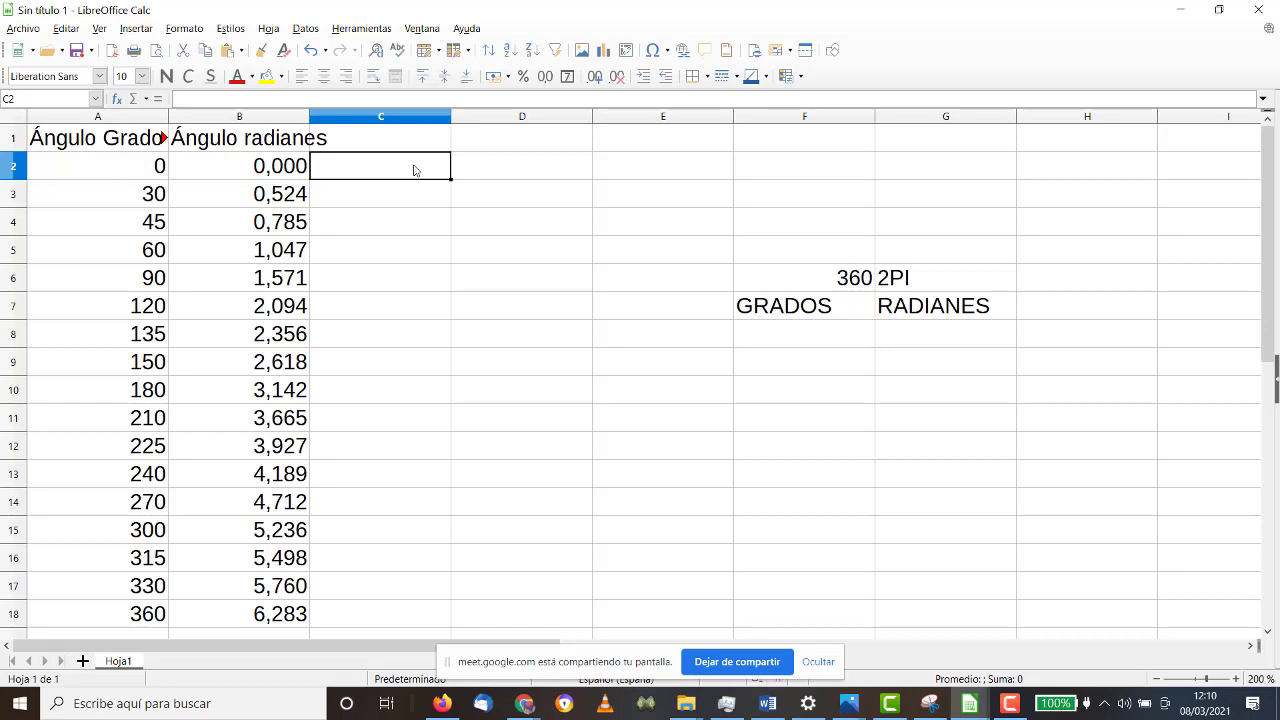
type("=SEN")
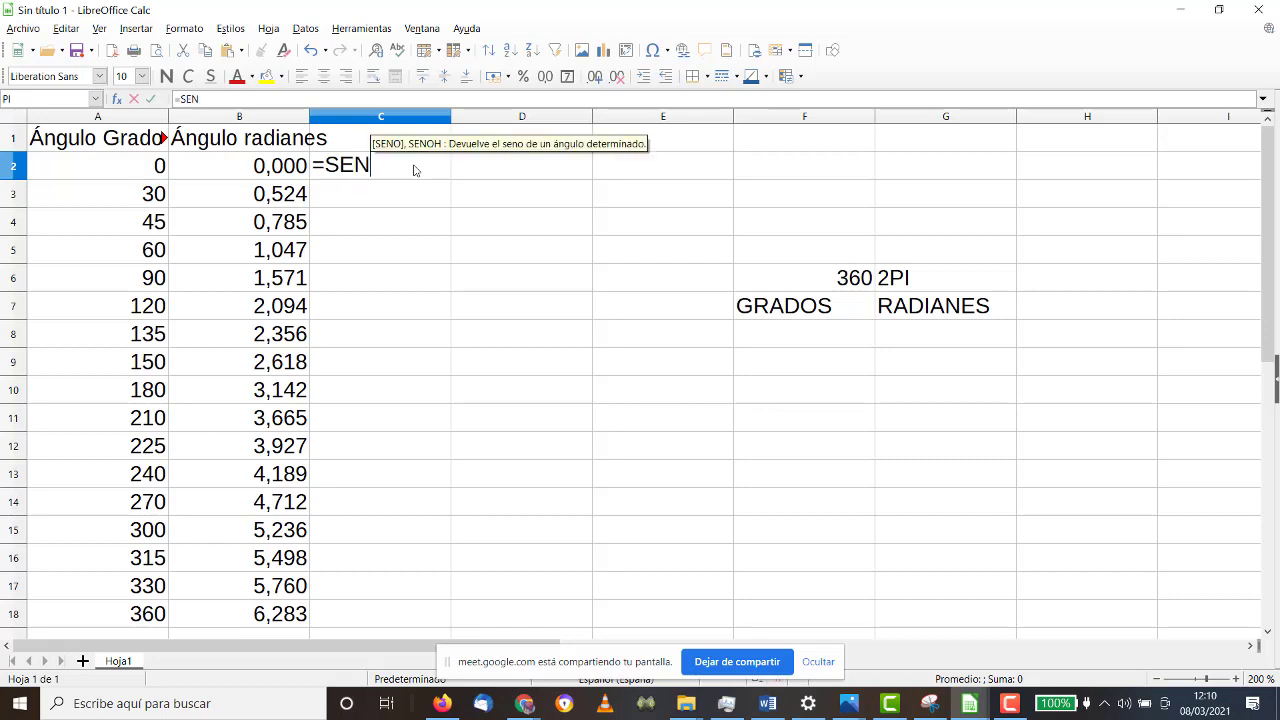
type("O(")
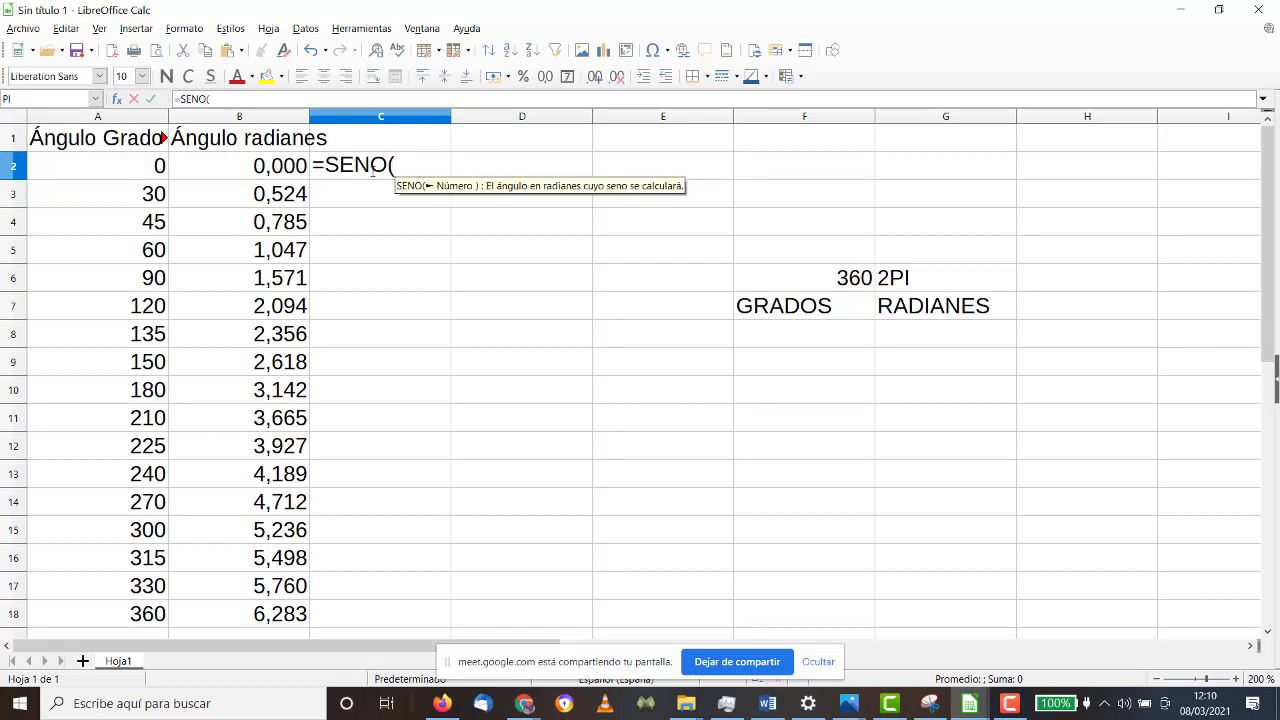
left_click(288, 176)
type(")")
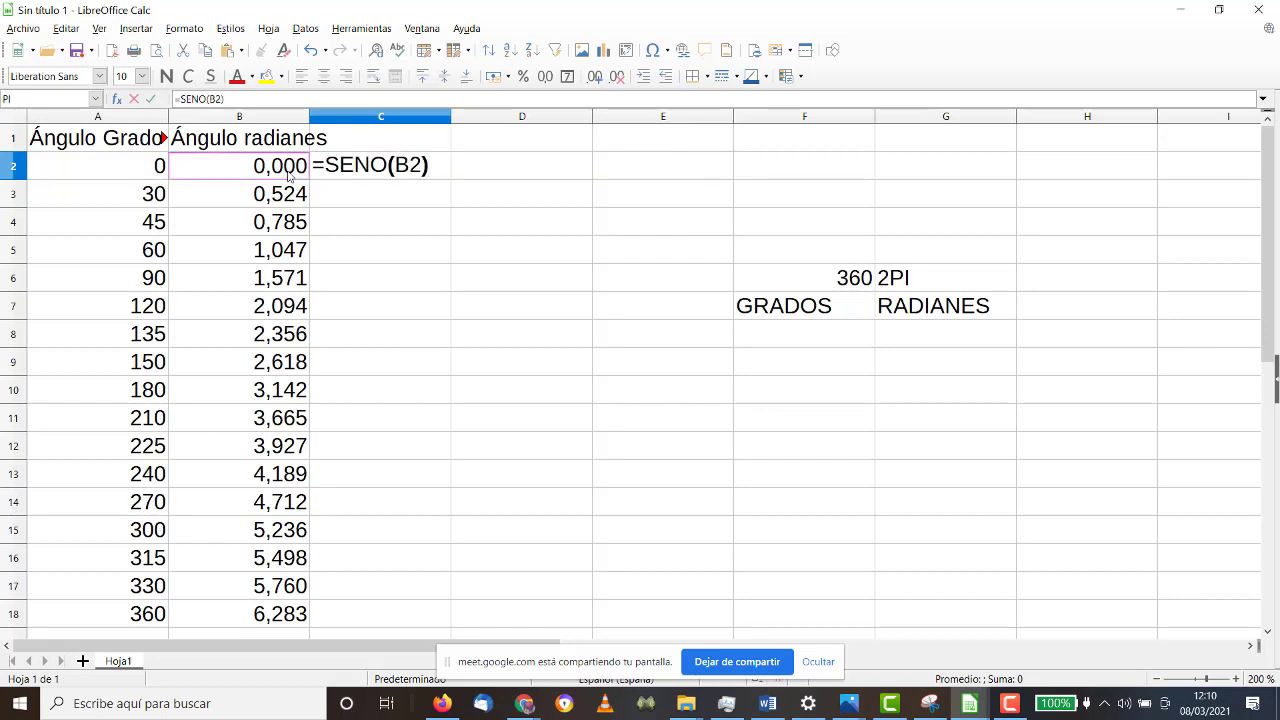
key("Return")
left_click(447, 172)
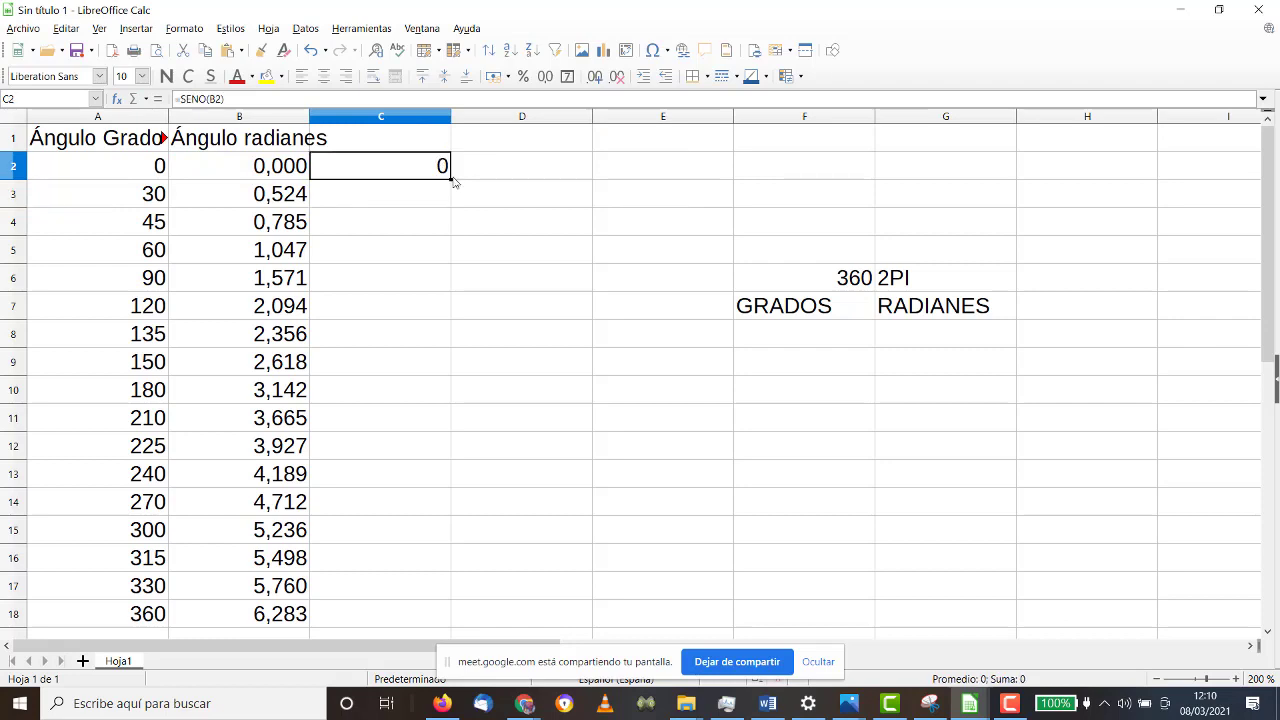
Enter the heading Seno in C1 and fill the sine formula from C2 down to C18.
left_click(408, 133)
type("sENO")
key("Return")
left_click_drag(451, 178, 415, 567)
scroll(395, 502, "up", 1)
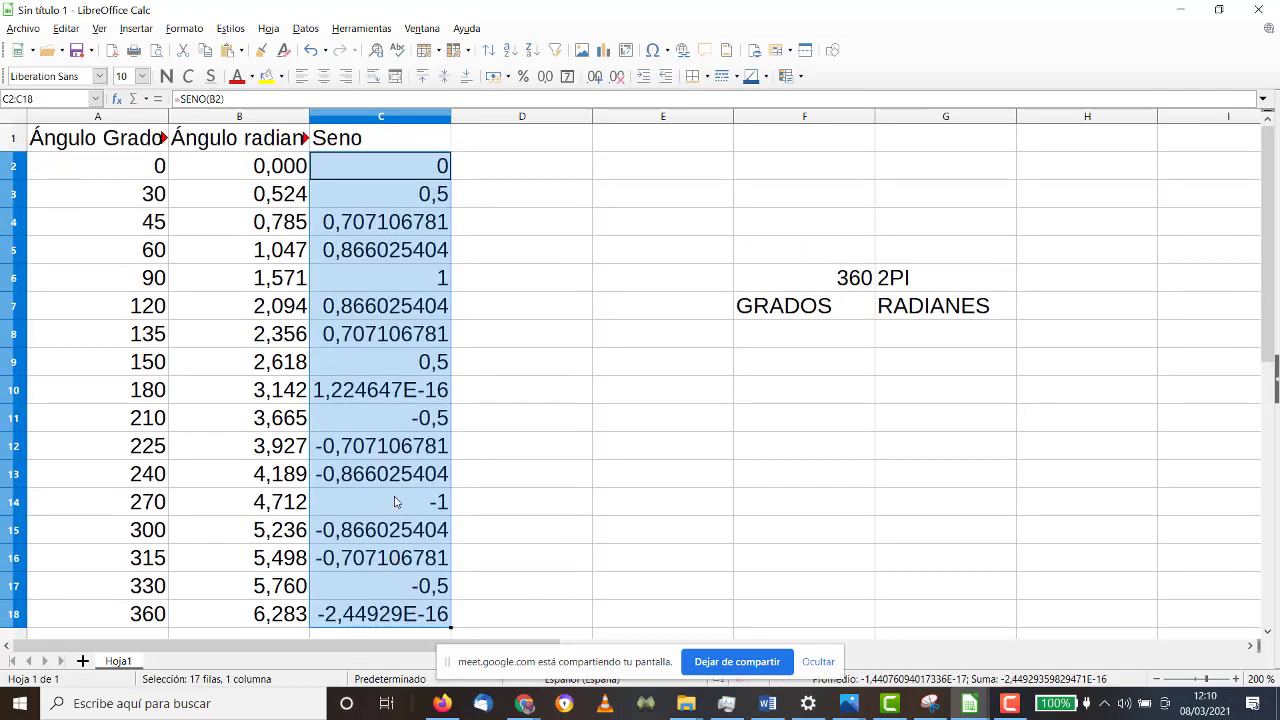
Format the sine values in C2:C18 with four decimals.
left_click(592, 79)
left_click(595, 79)
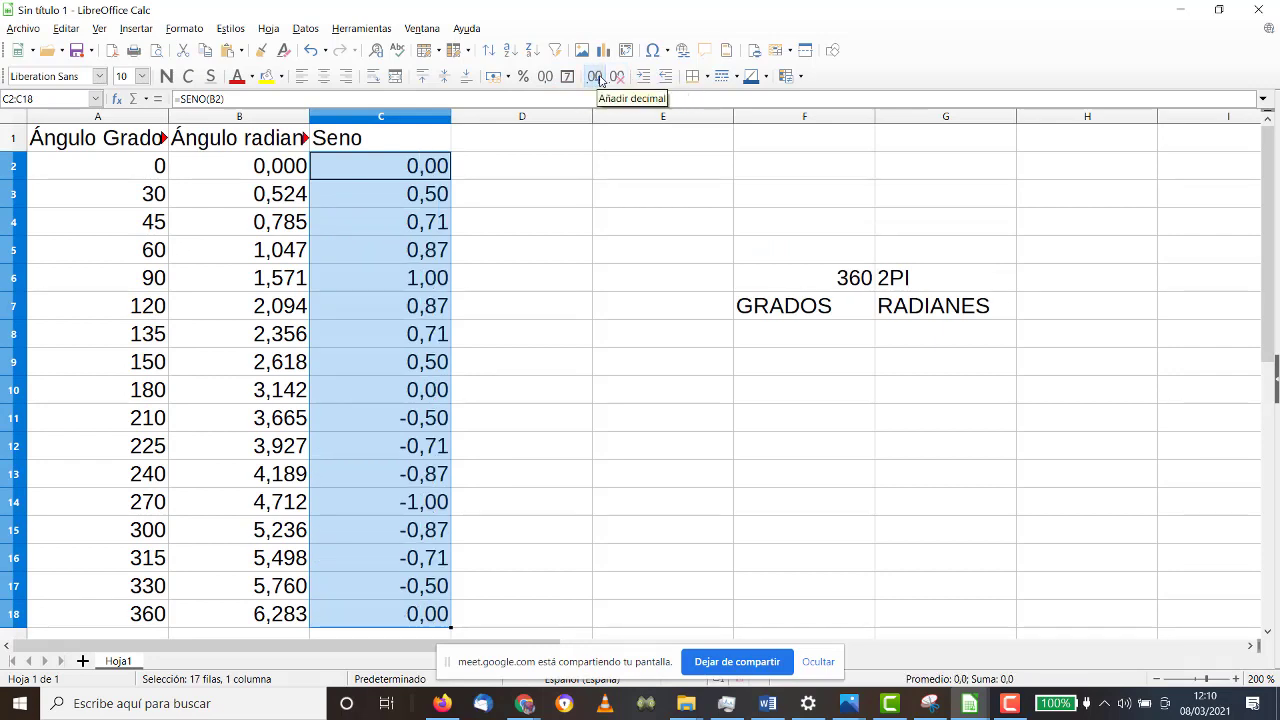
left_click(598, 79)
left_click(598, 79)
scroll(580, 285, "down", 2)
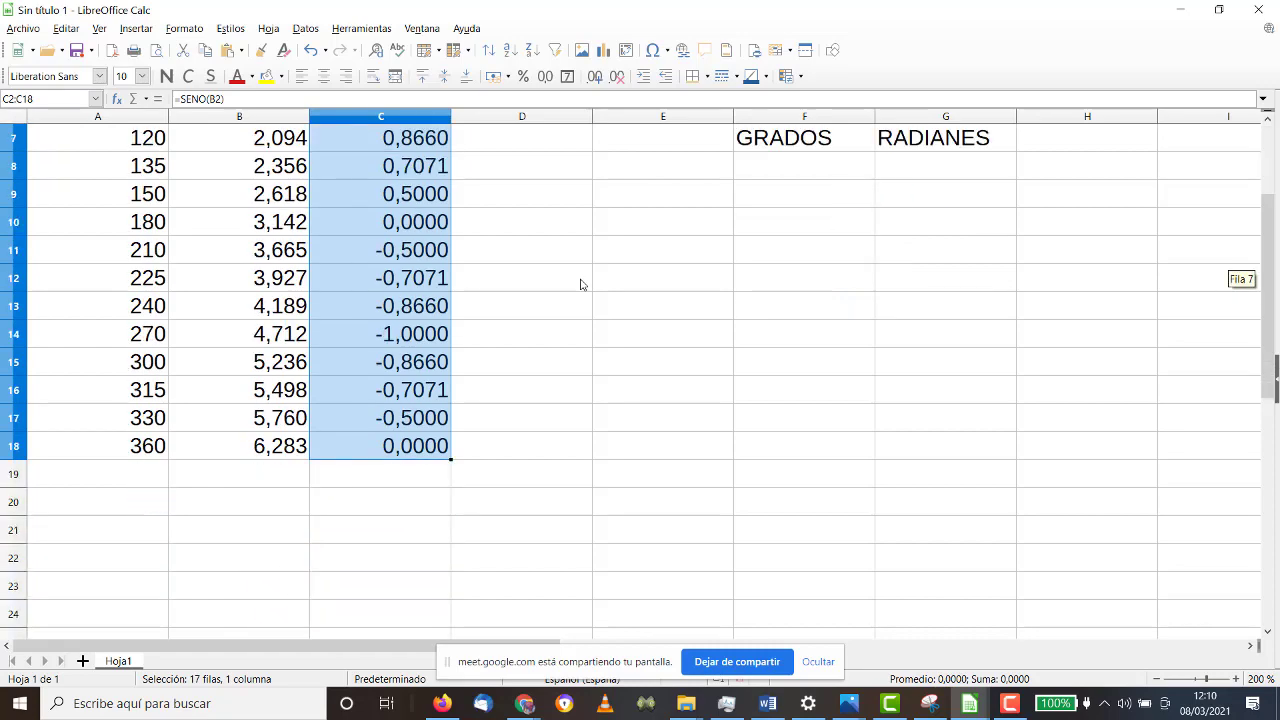
scroll(580, 285, "up", 2)
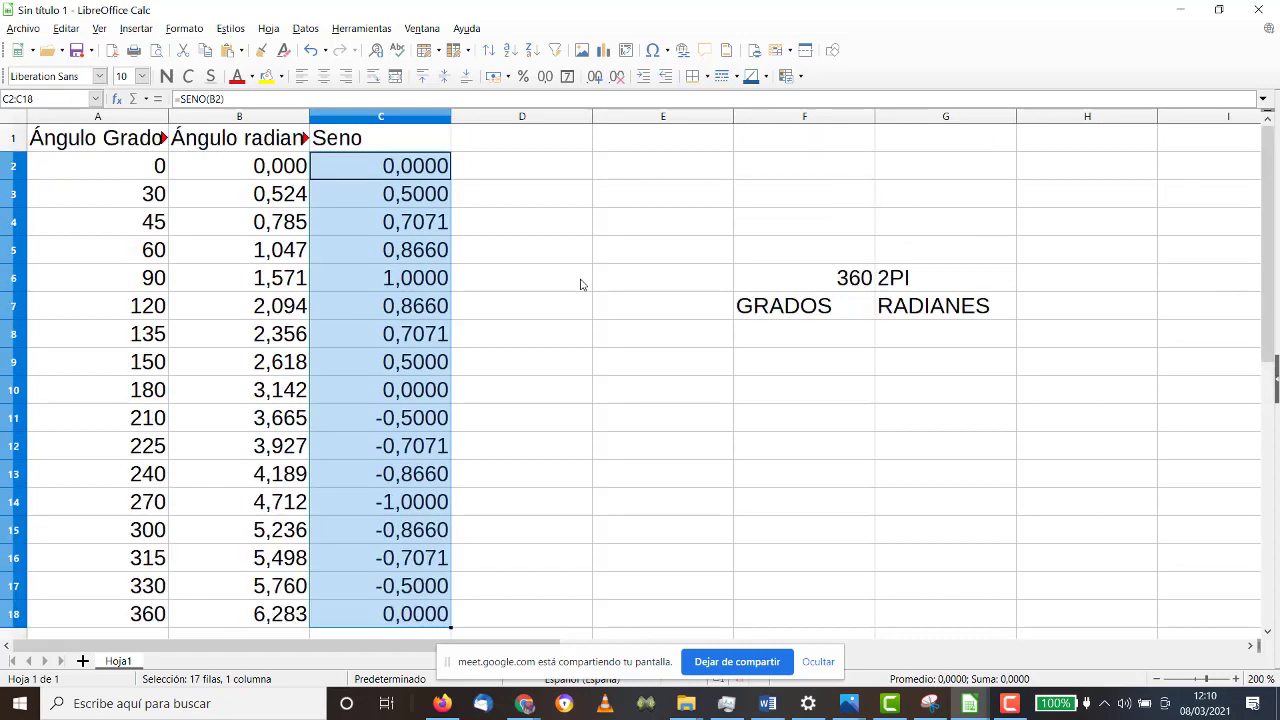
Start a new chart from the Ángulo Grados range A1:A18 together with the Seno range C1:C18.
left_click(478, 270)
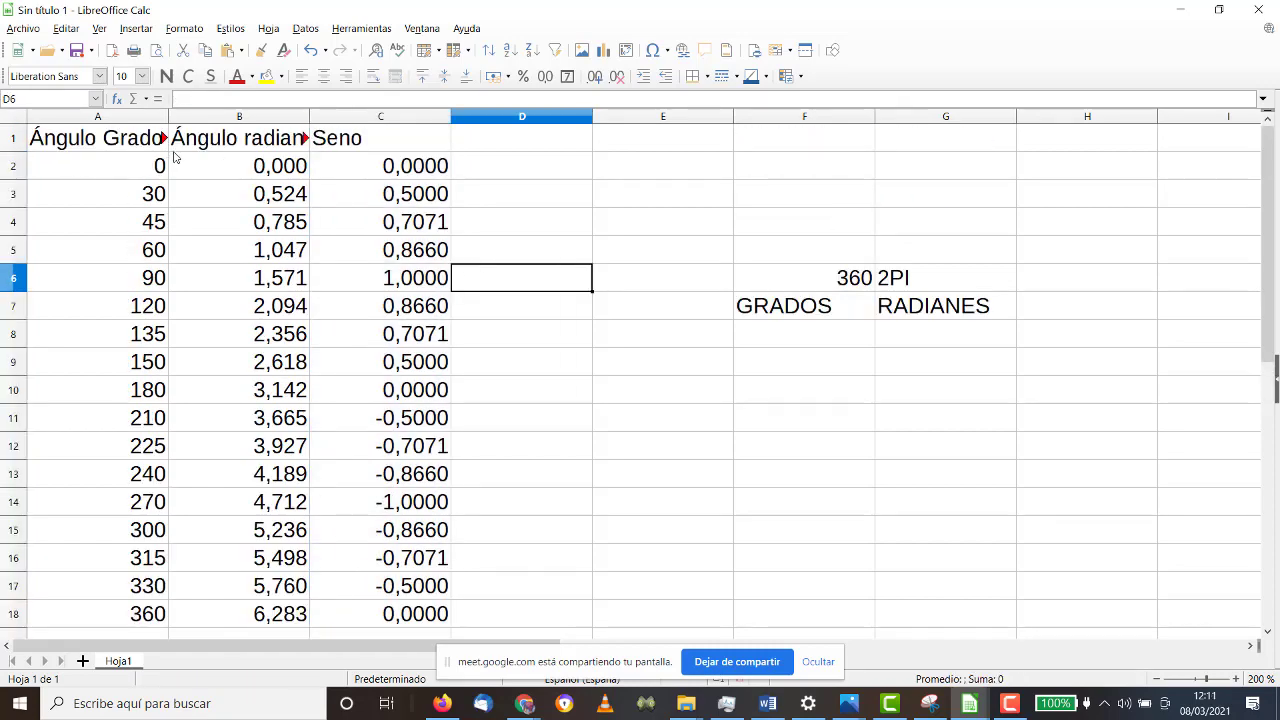
left_click_drag(150, 150, 133, 510)
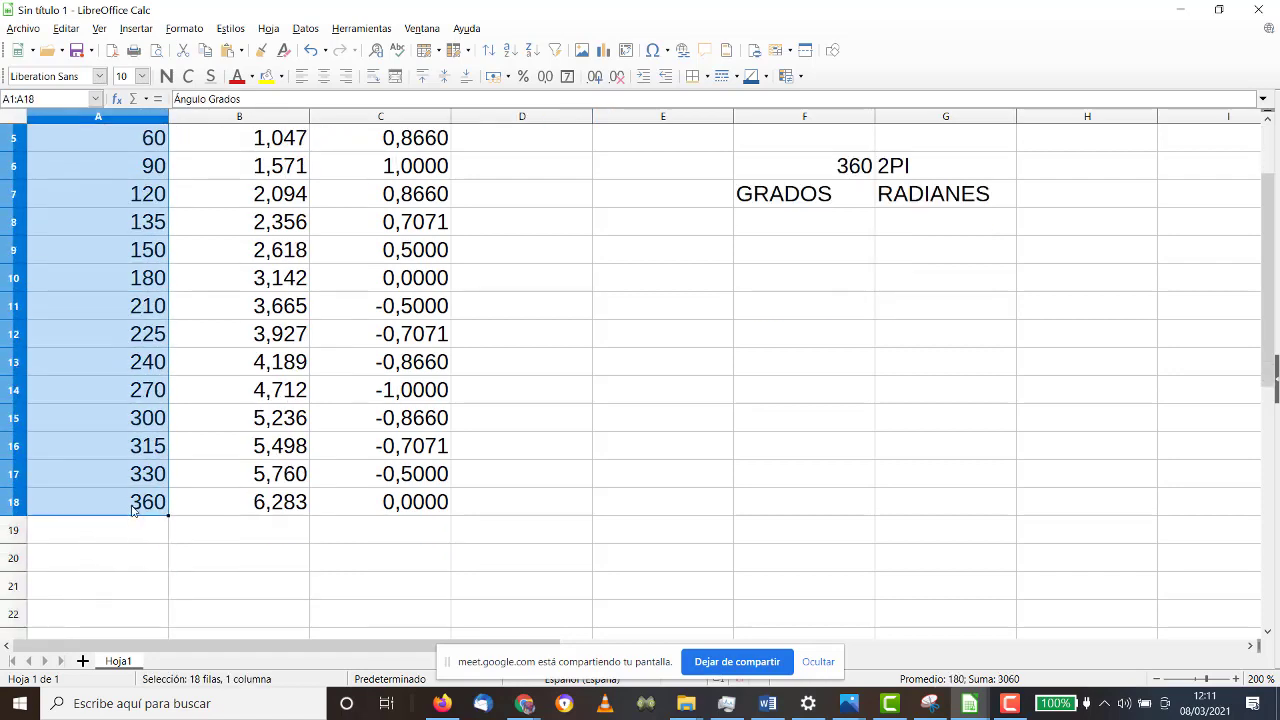
scroll(133, 505, "up", 2)
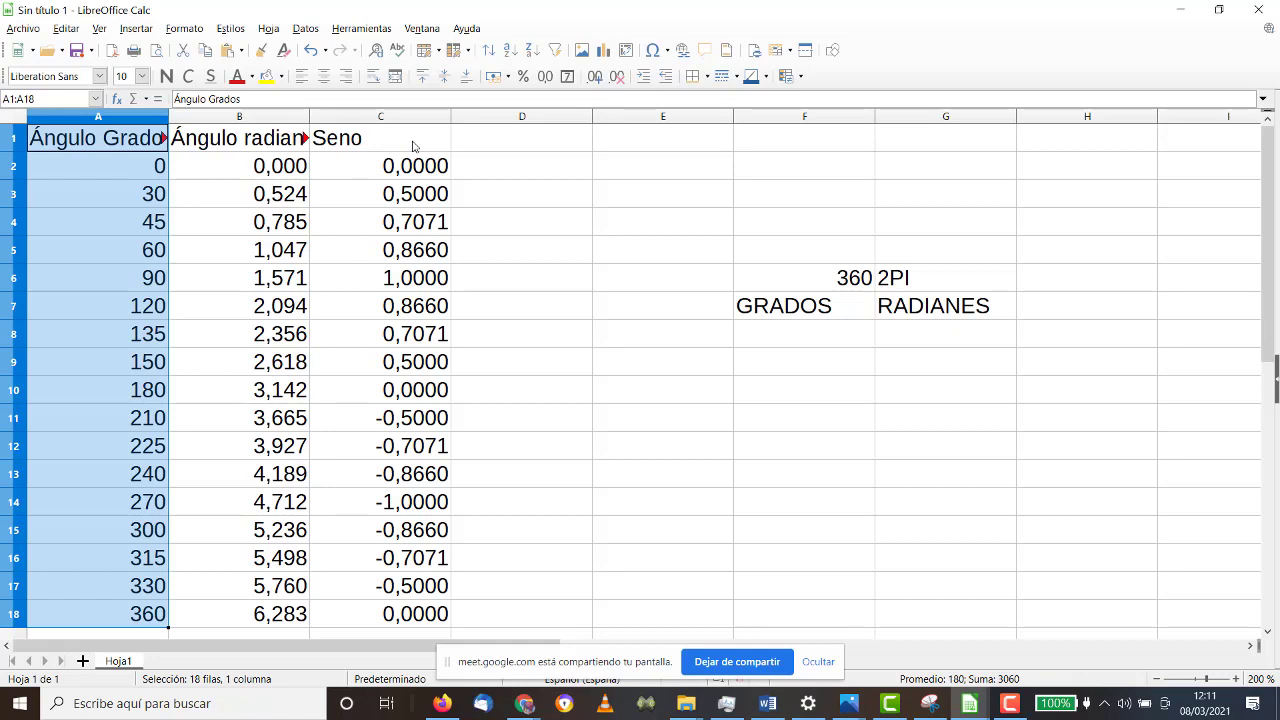
left_click_drag(413, 147, 385, 235)
scroll(500, 235, "up", 5)
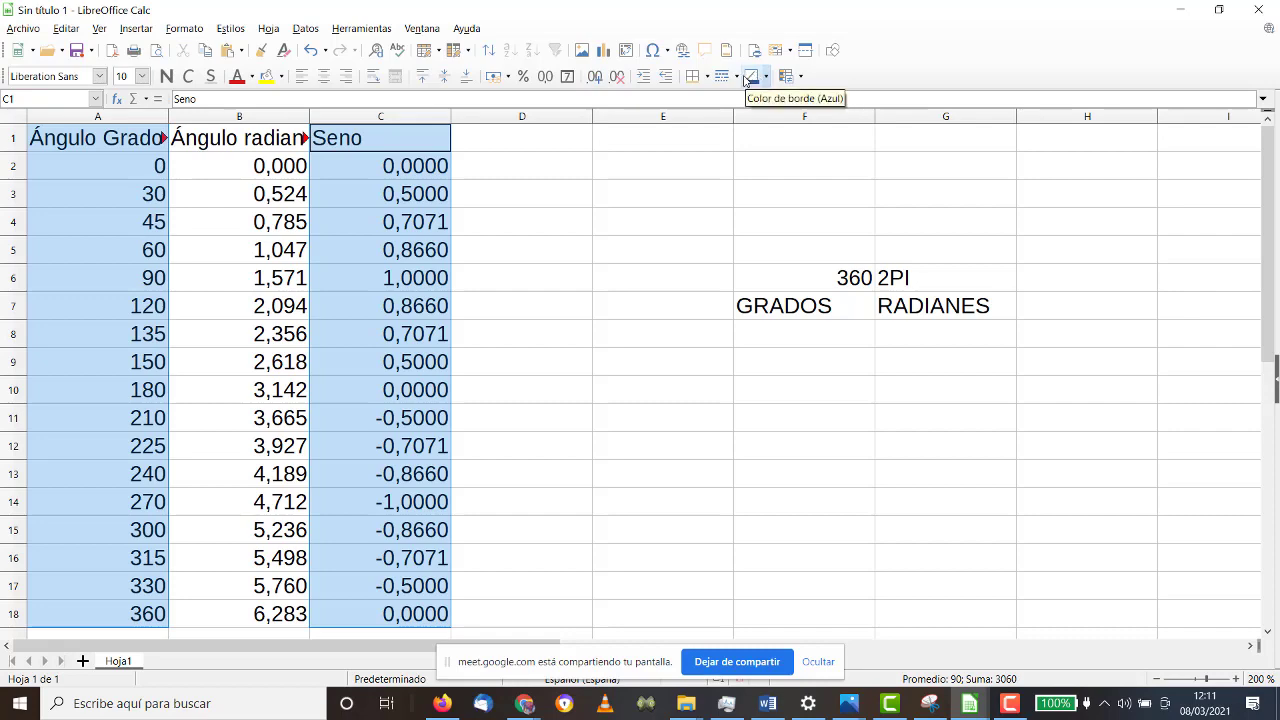
left_click(604, 51)
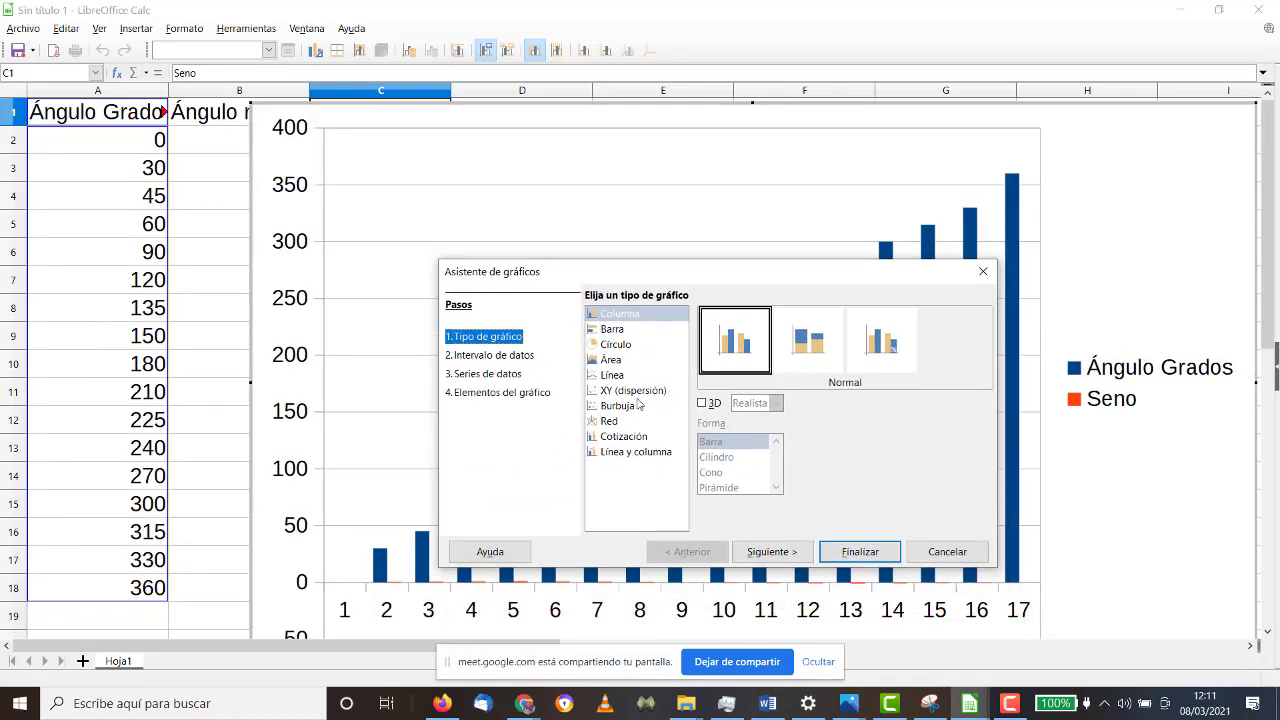
Set the chart type to Línea with the Solo líneas variant and finish the chart wizard.
left_click(633, 391)
left_click(612, 375)
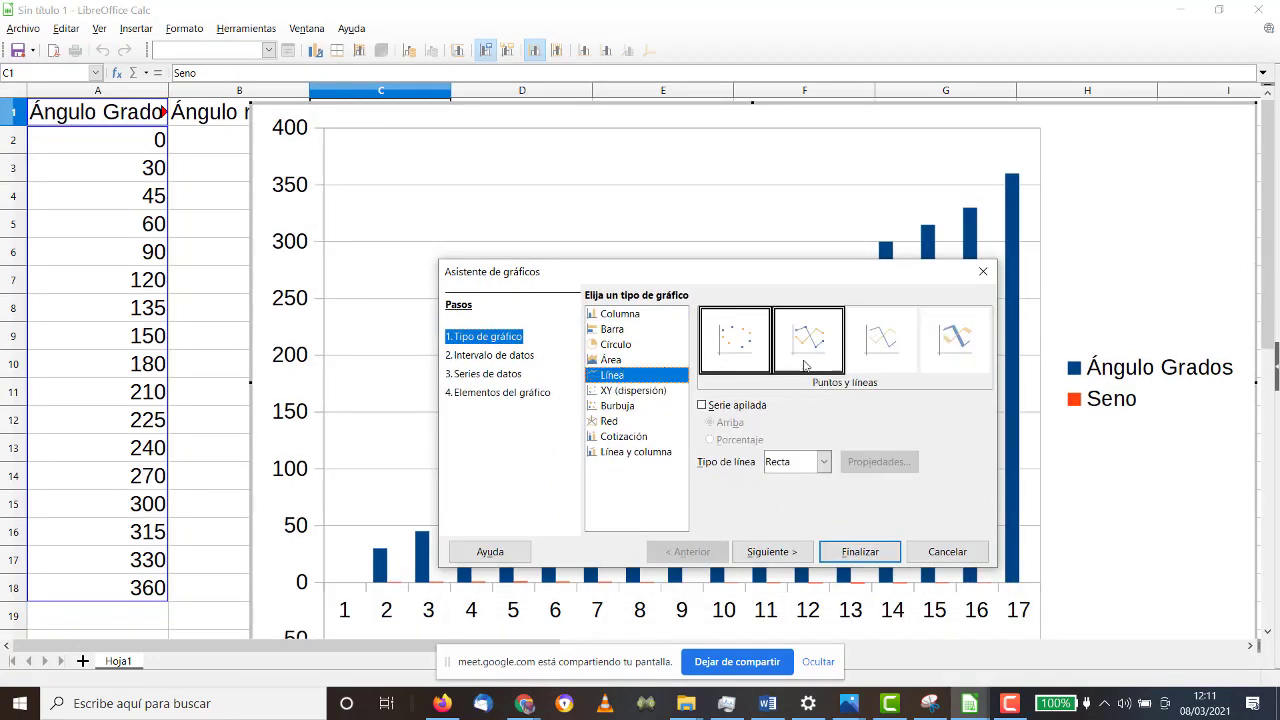
left_click(861, 350)
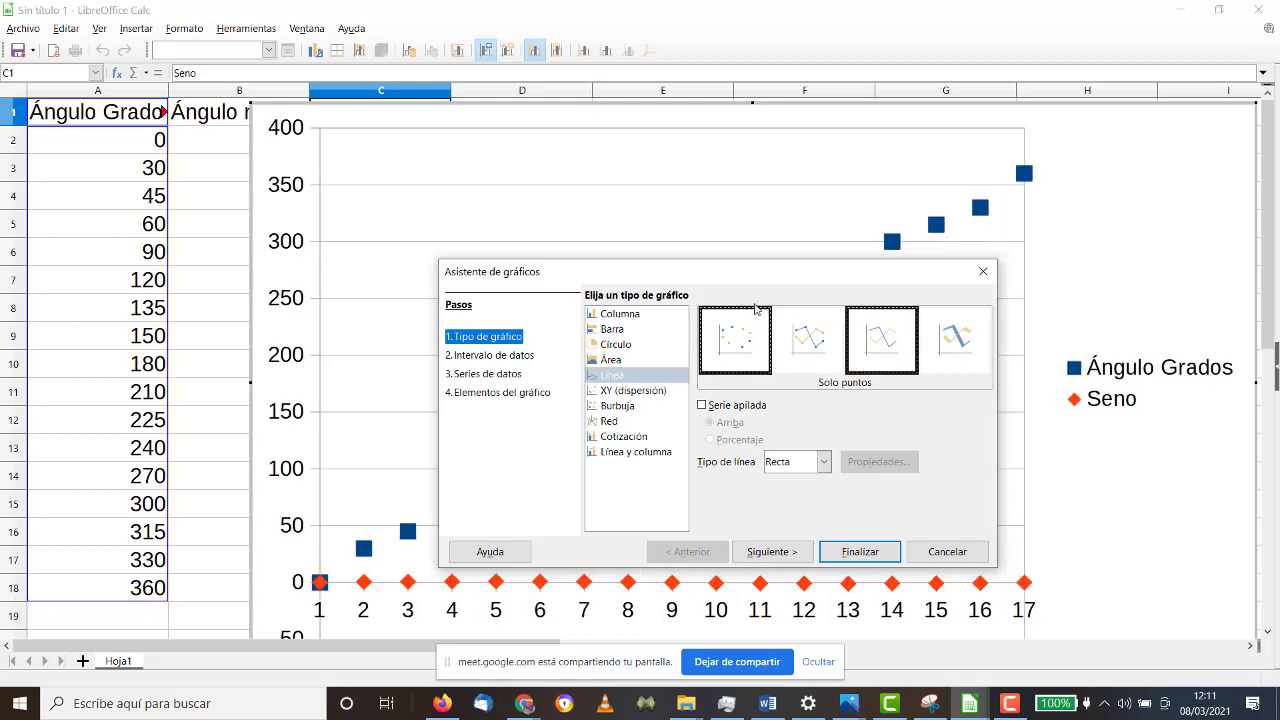
left_click_drag(727, 276, 731, 143)
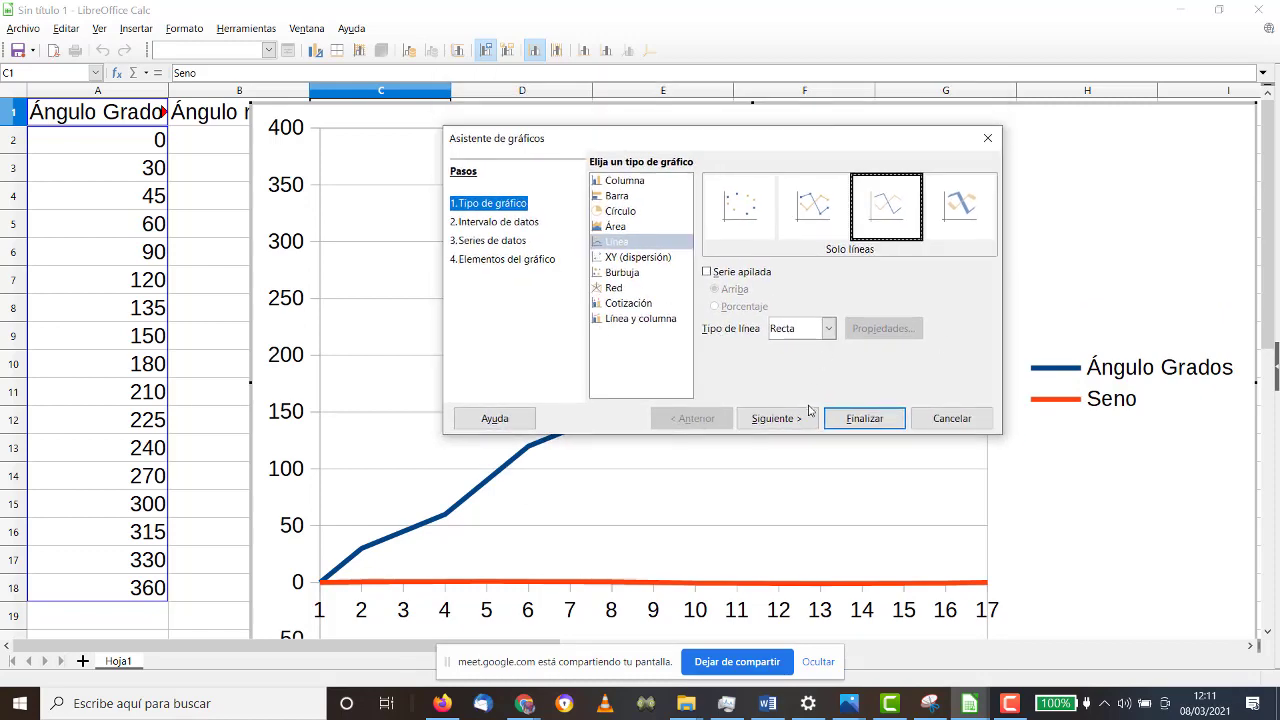
left_click(866, 418)
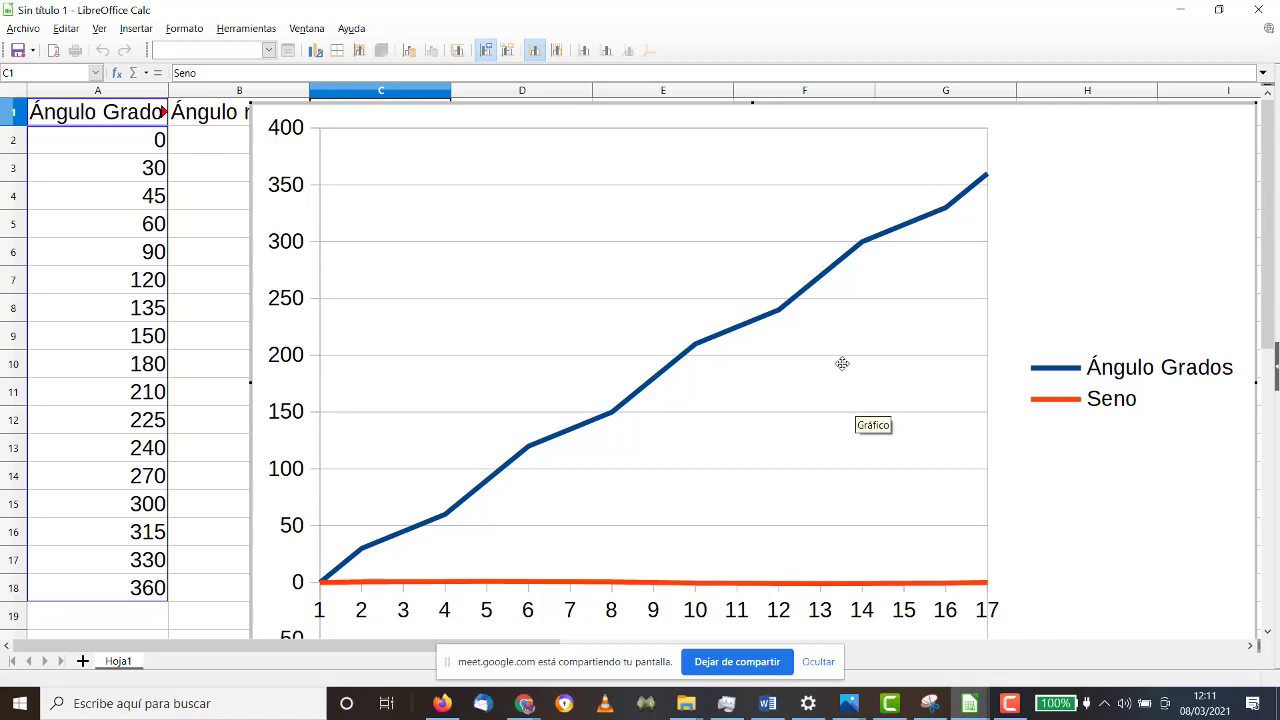
Delete the line chart that plots Ángulo Grados together with Seno.
left_click(1091, 340)
key("Delete")
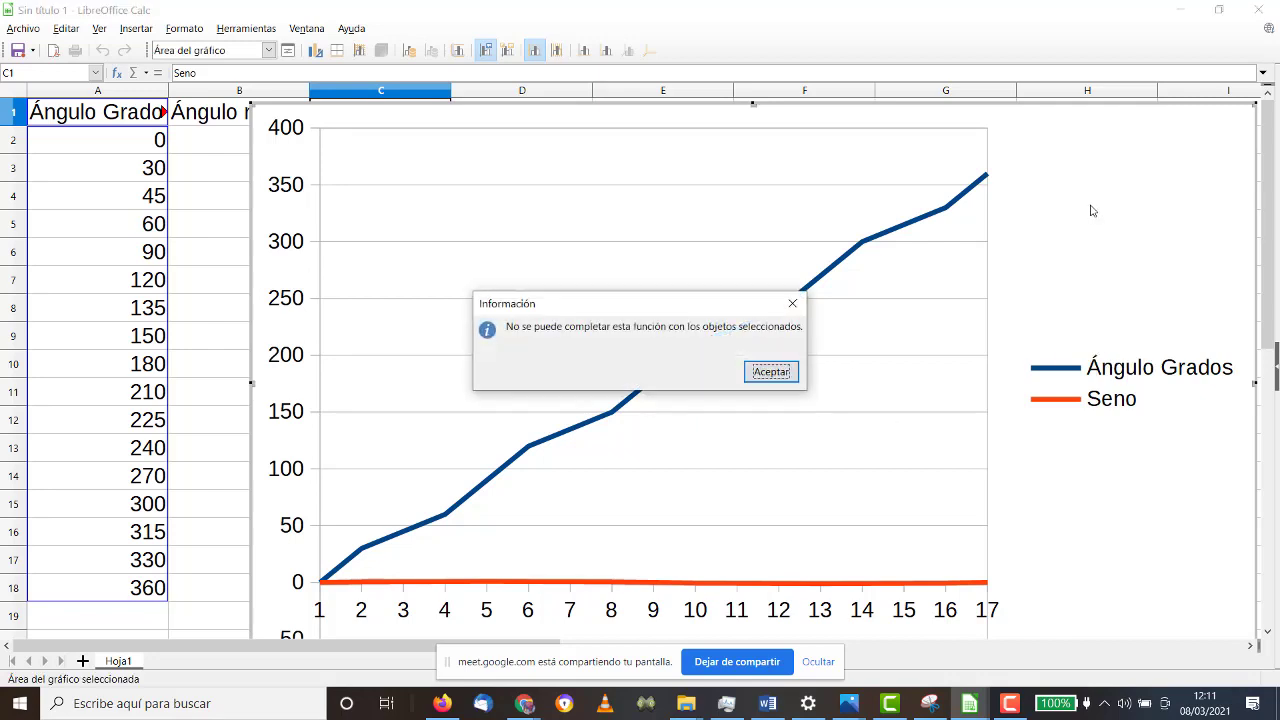
left_click(758, 381)
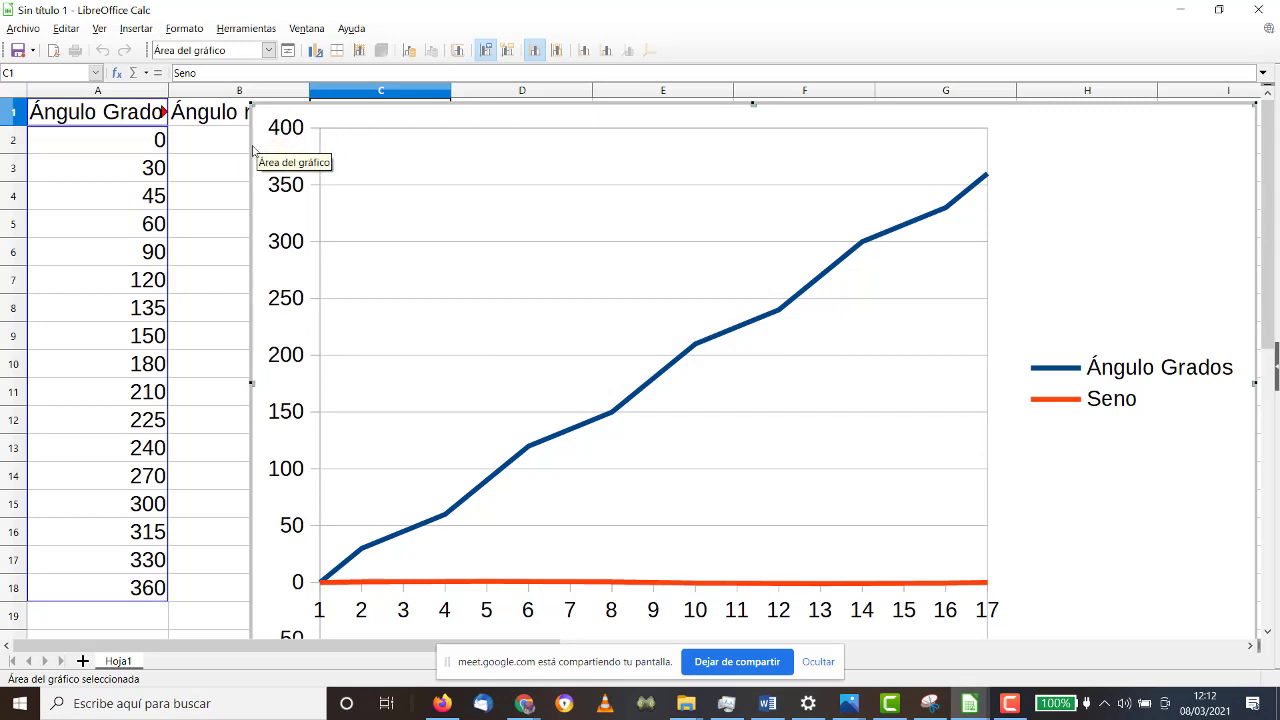
key("Delete")
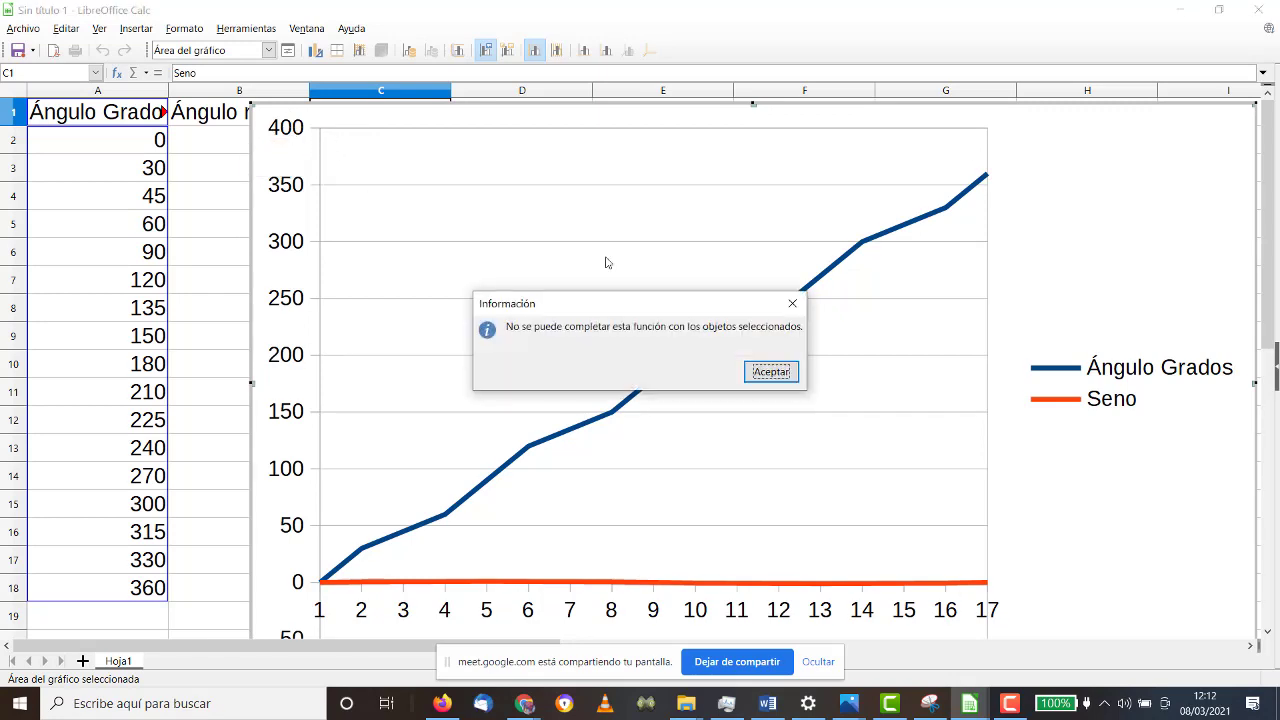
left_click(795, 370)
left_click(197, 283)
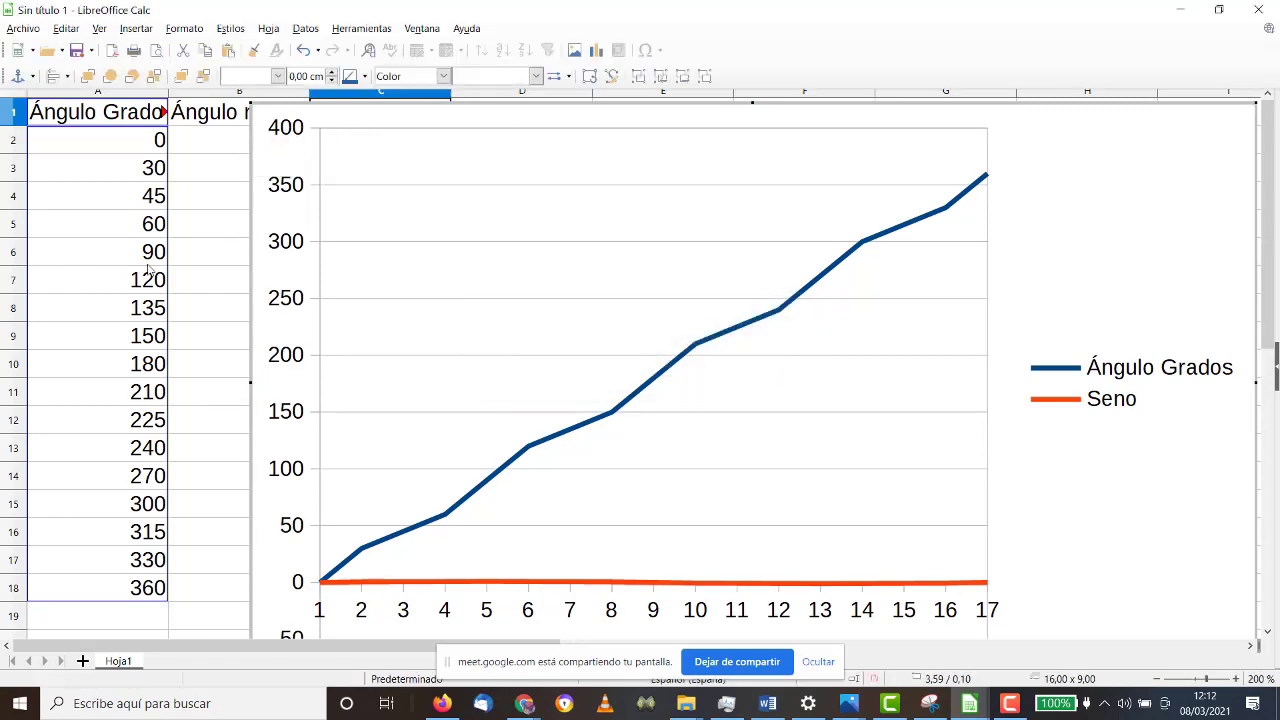
left_click(505, 199)
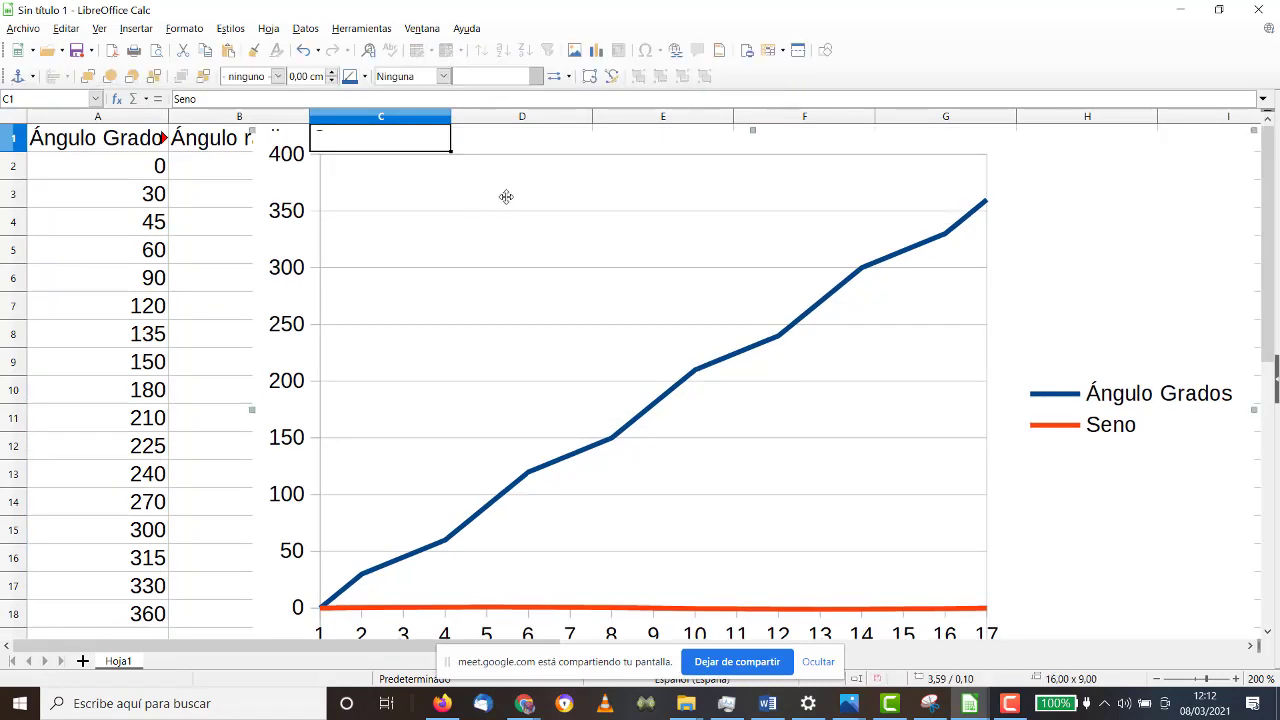
key("Delete")
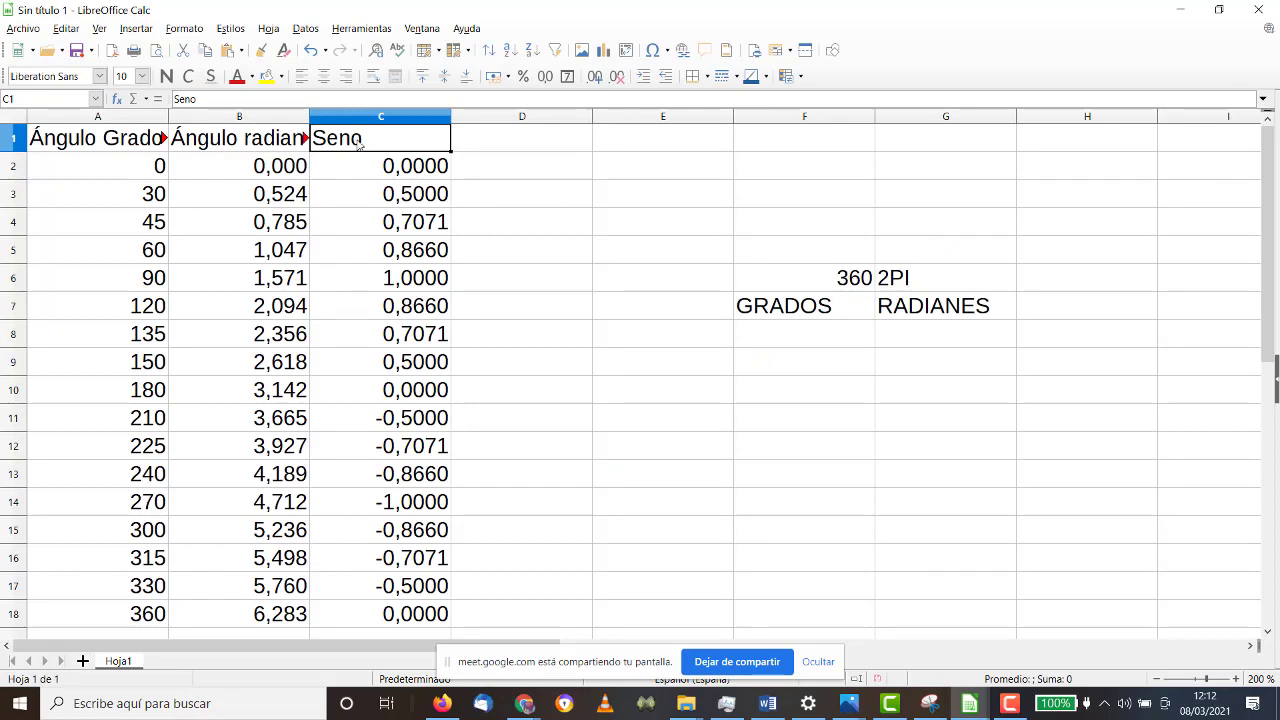
Start a new chart from the Seno range C1:C18 only.
left_click_drag(360, 145, 402, 368)
scroll(410, 330, "up", 3)
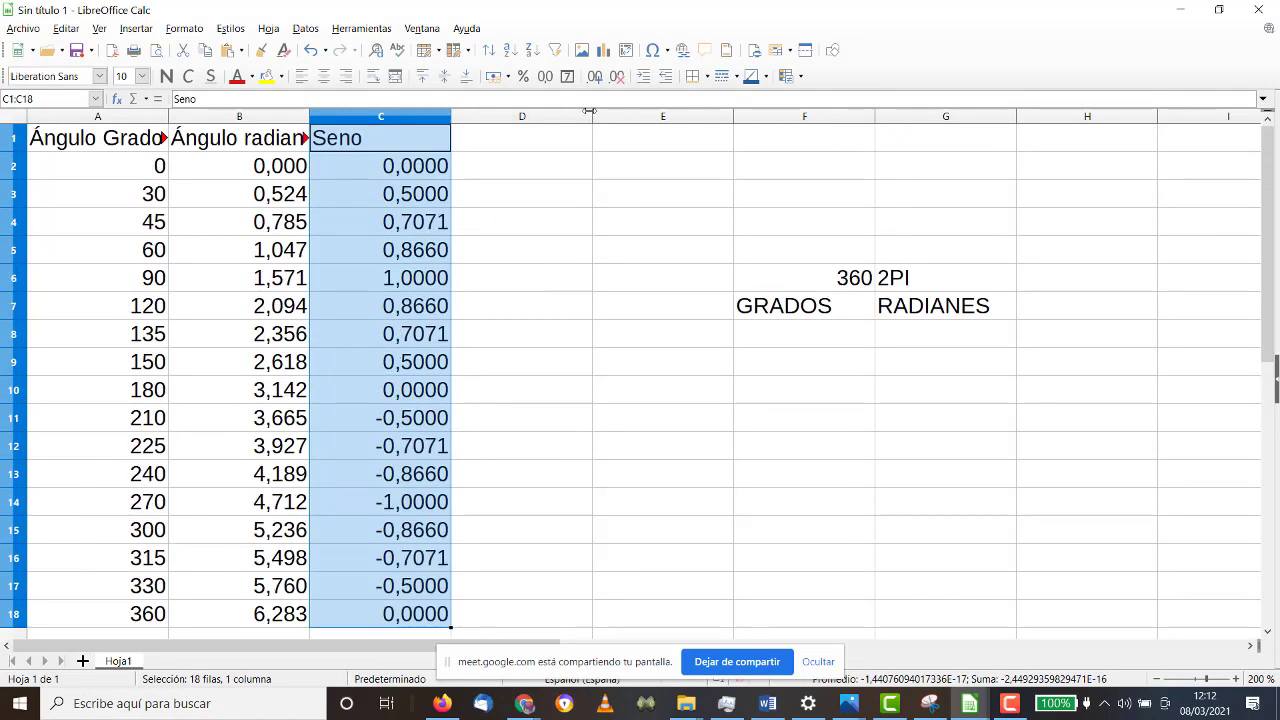
left_click(603, 50)
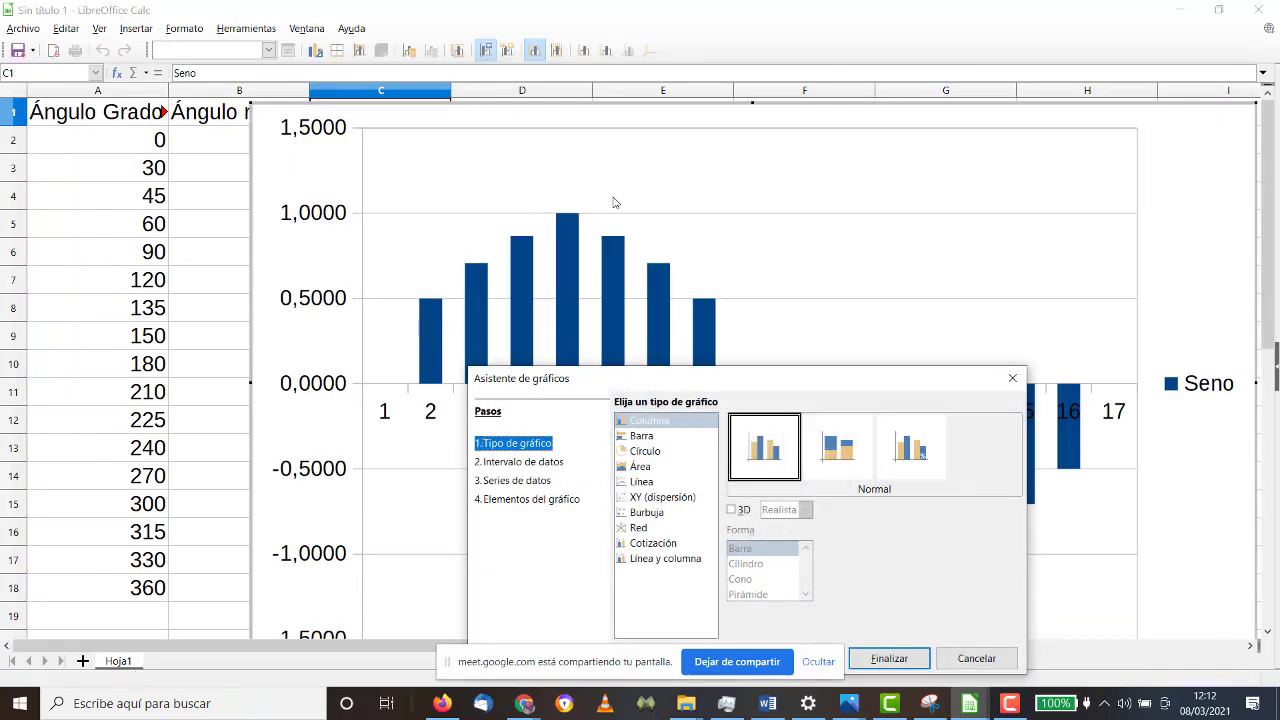
Set the Seno chart's type to Línea with the Solo líneas variant and finish the chart wizard.
left_click(665, 484)
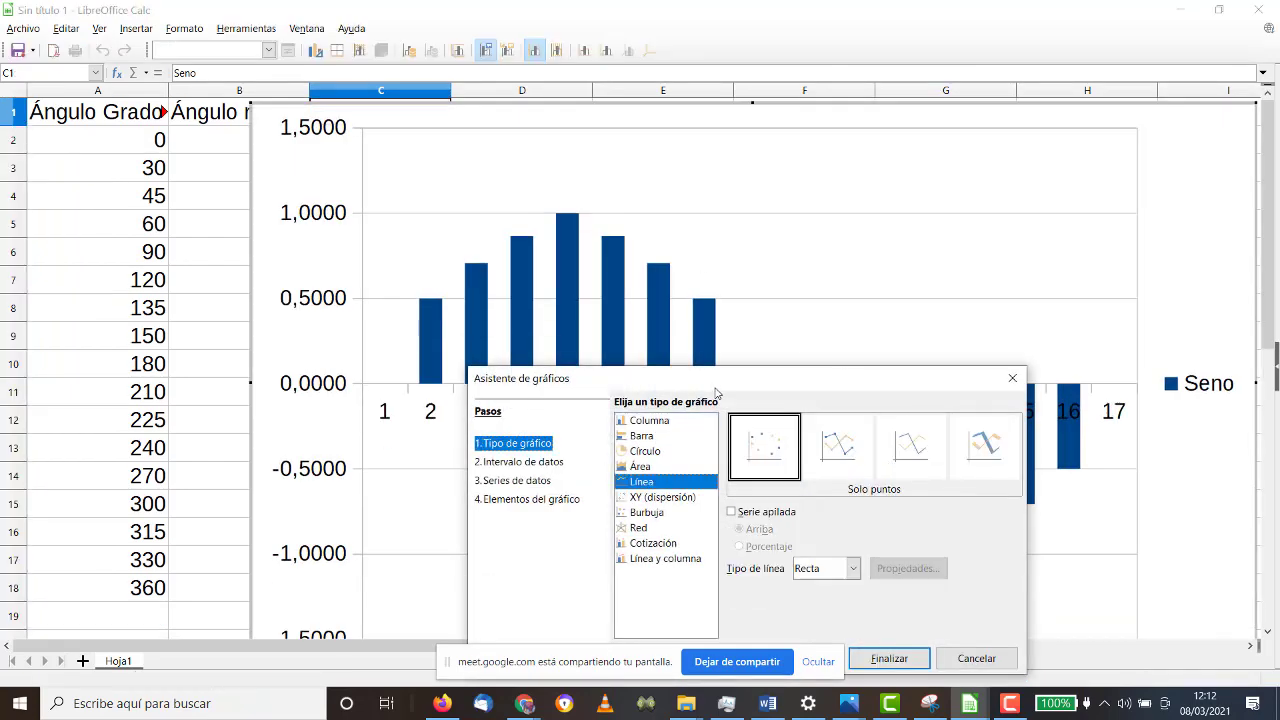
left_click_drag(718, 390, 584, 196)
left_click(703, 252)
left_click(776, 255)
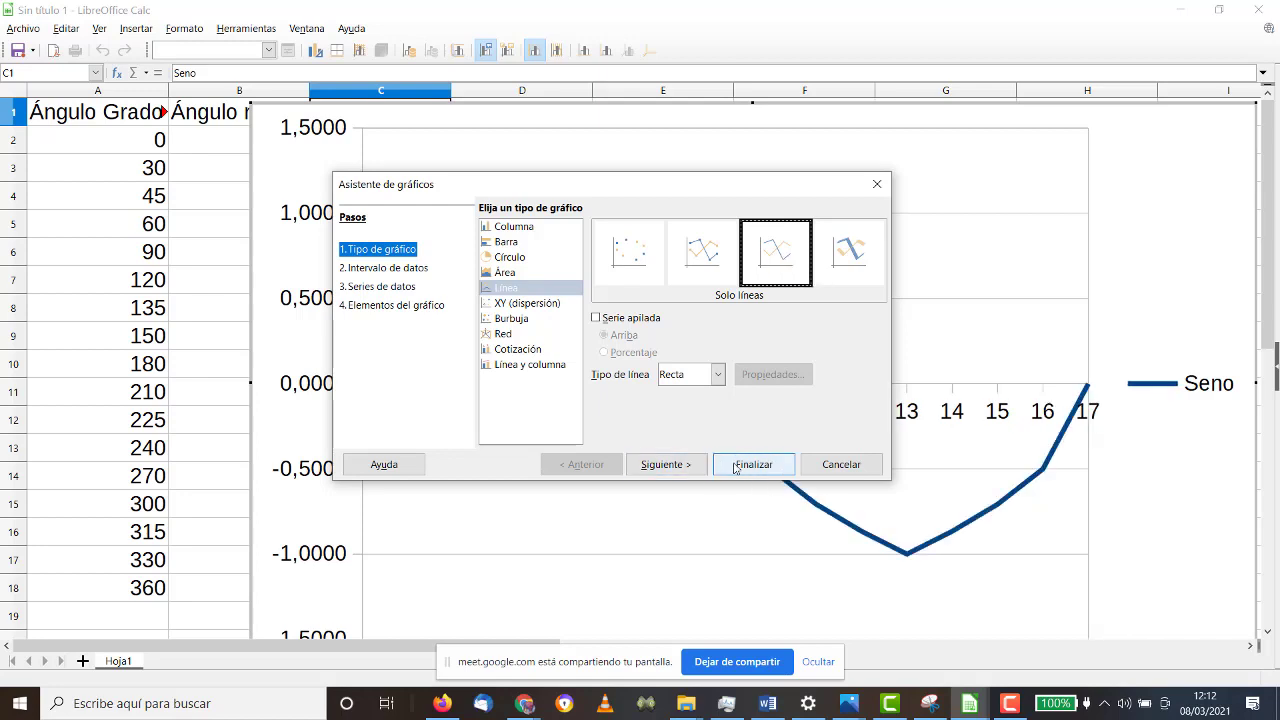
left_click(752, 464)
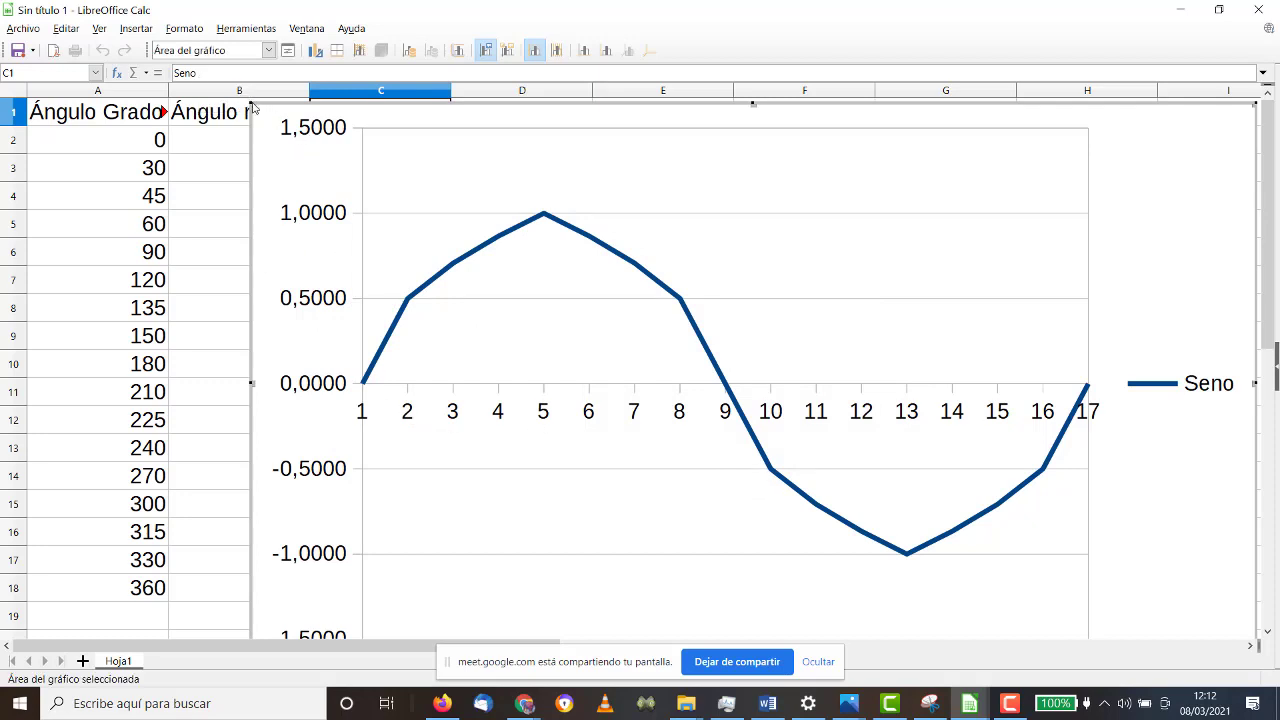
Shrink the Seno chart to about 11.43 × 6.43 cm and place it beside the table, starting in column D, clear of the data.
left_click(253, 107)
left_click_drag(340, 161, 341, 156)
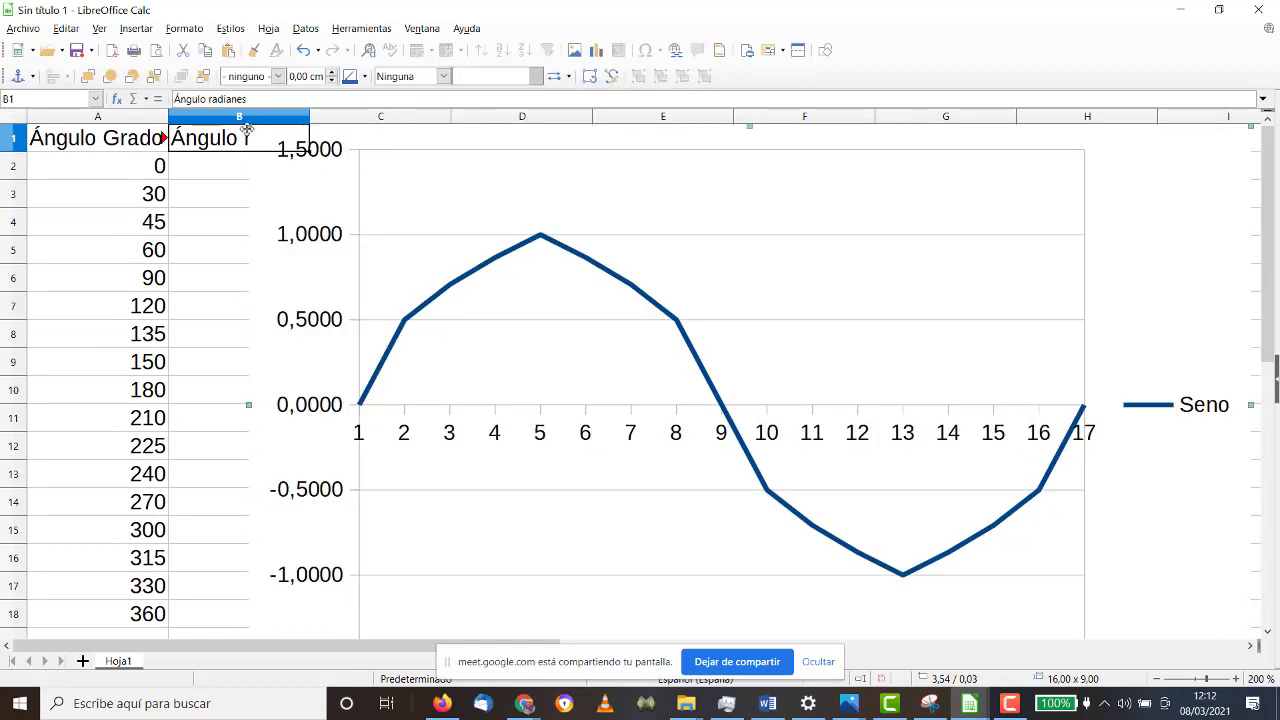
left_click_drag(246, 127, 535, 285)
left_click_drag(728, 320, 704, 186)
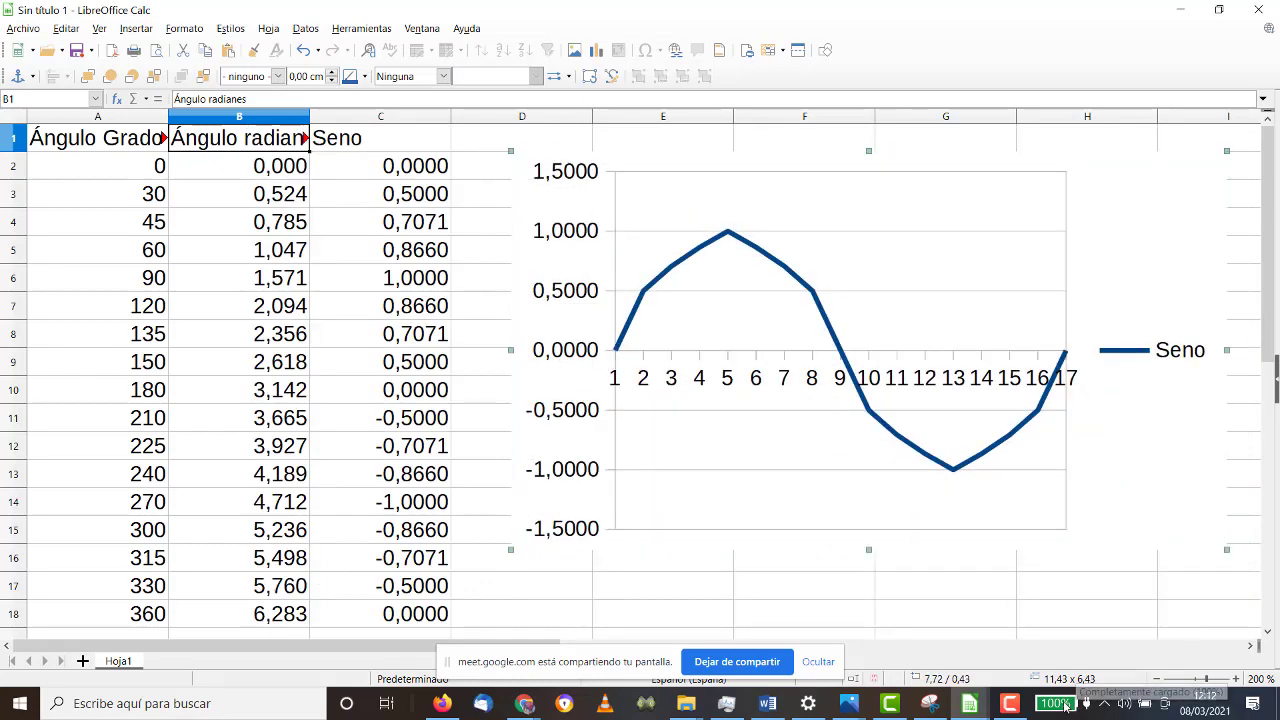
left_click(1010, 703)
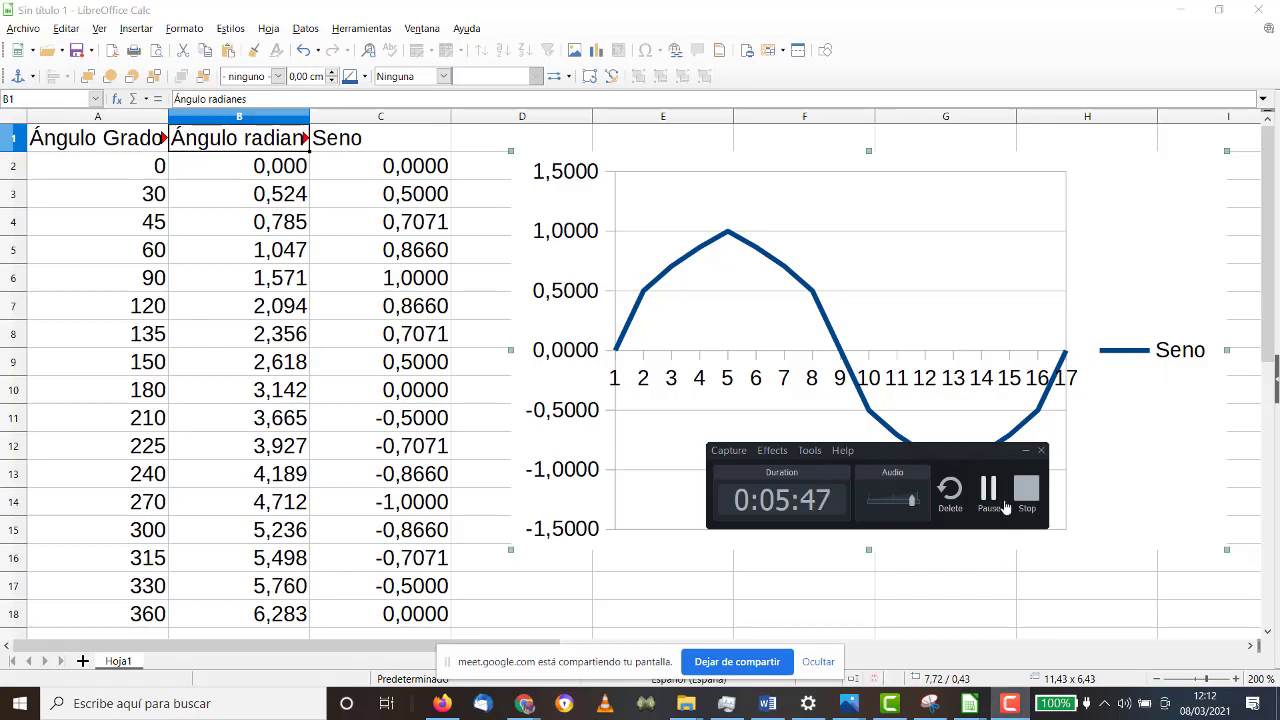